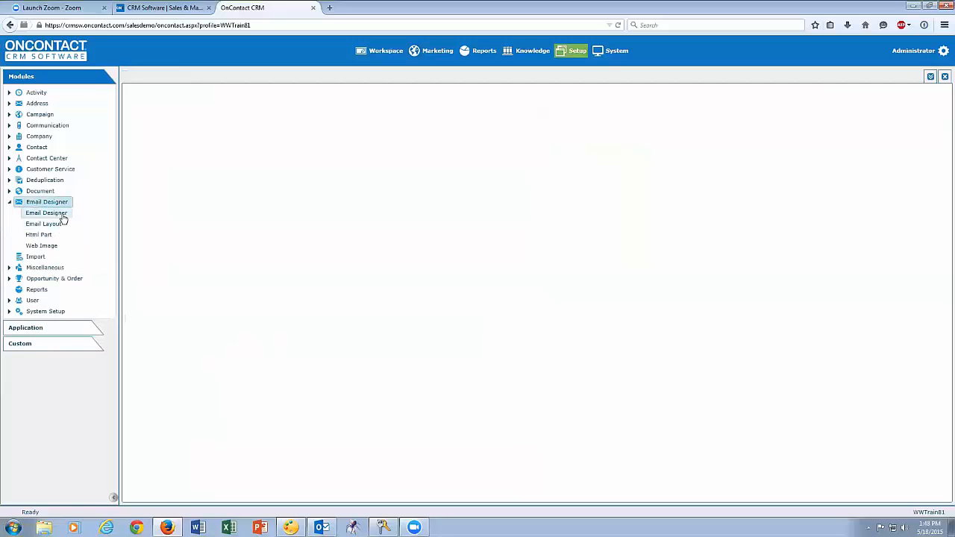
Start a new email template in the Email Designer based on the Outdoor Sample layout
left_click(63, 217)
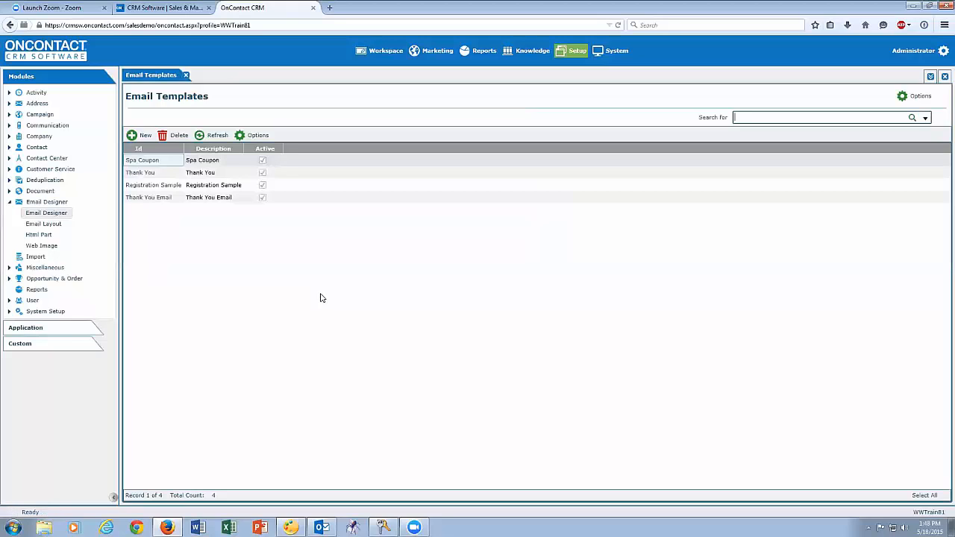
left_click(144, 136)
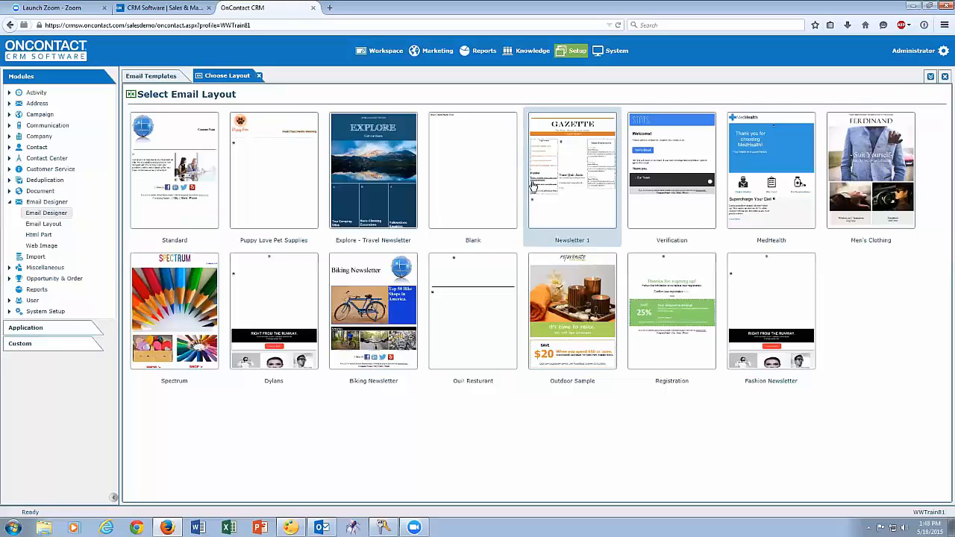
left_click(579, 314)
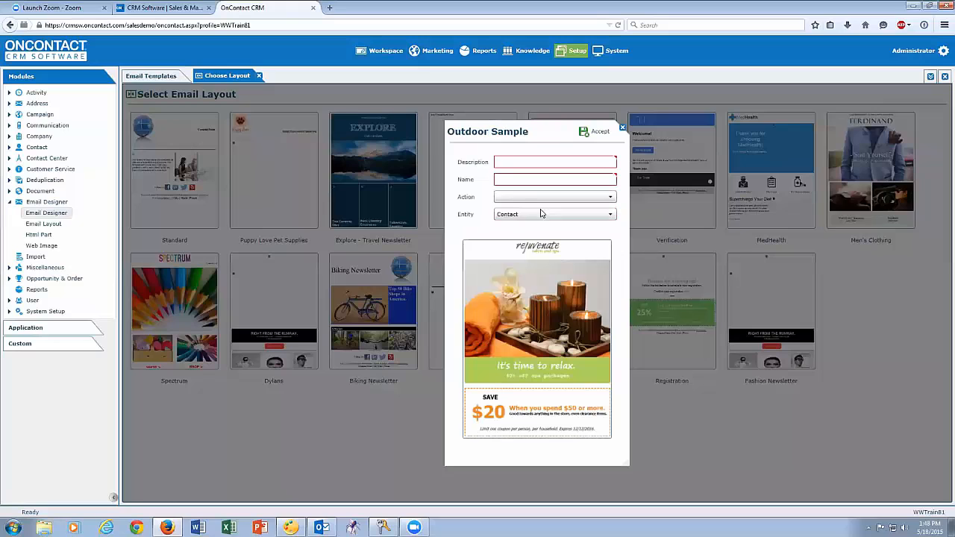
Create the template with description and name Coupon, action Electronic Mail and entity Contact
left_click(517, 160)
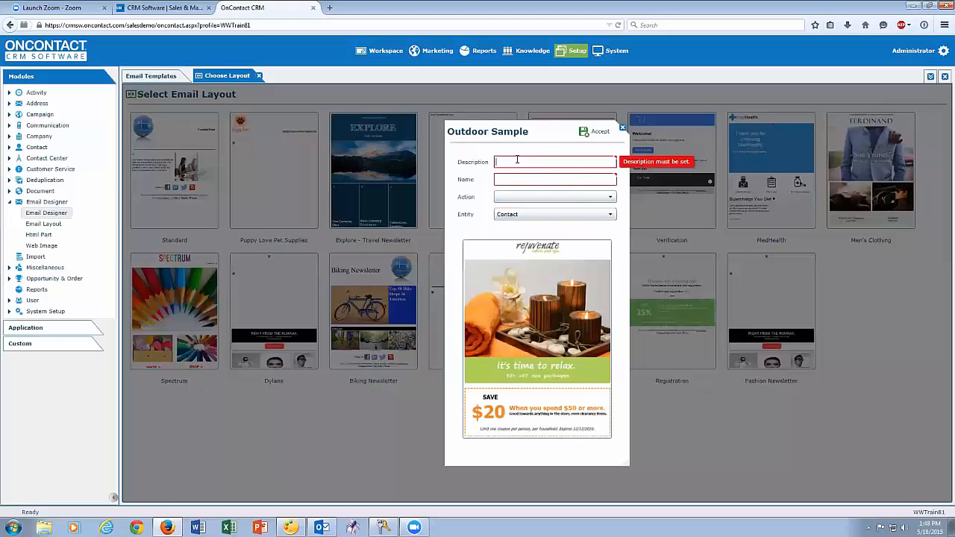
type("Coupon")
left_click(525, 178)
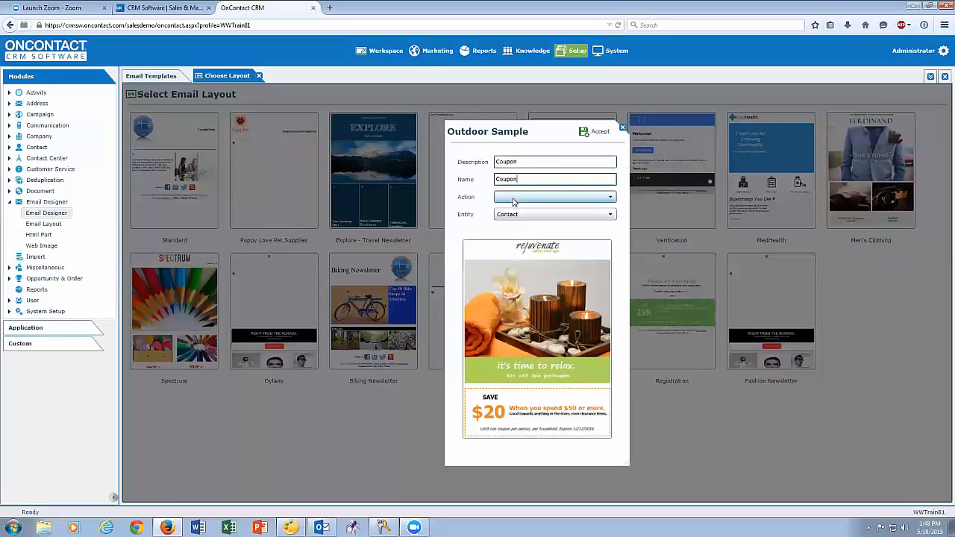
left_click(511, 199)
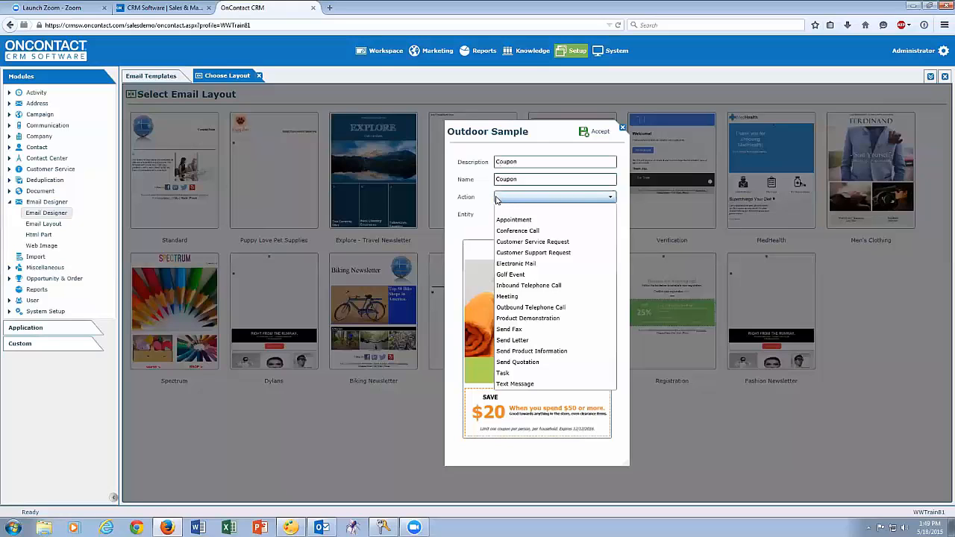
left_click(549, 264)
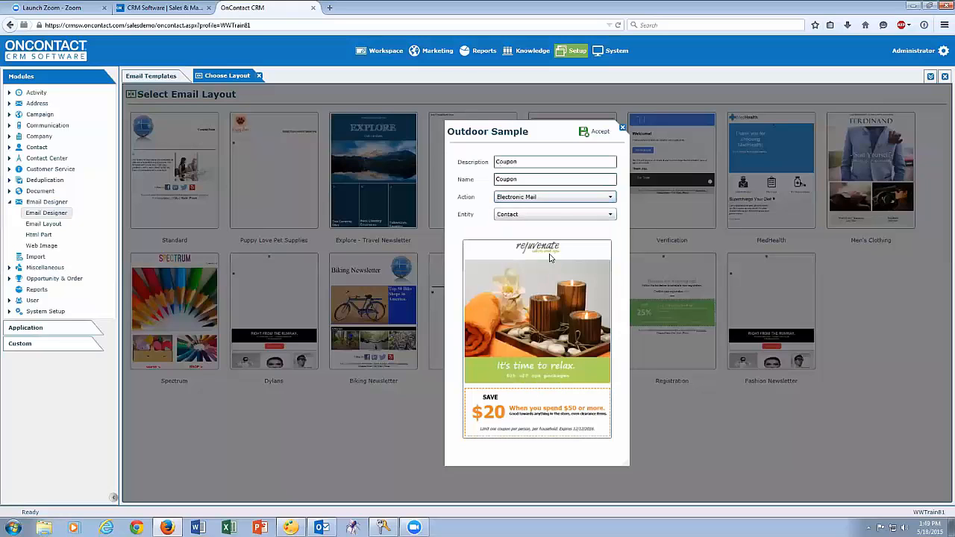
left_click(518, 216)
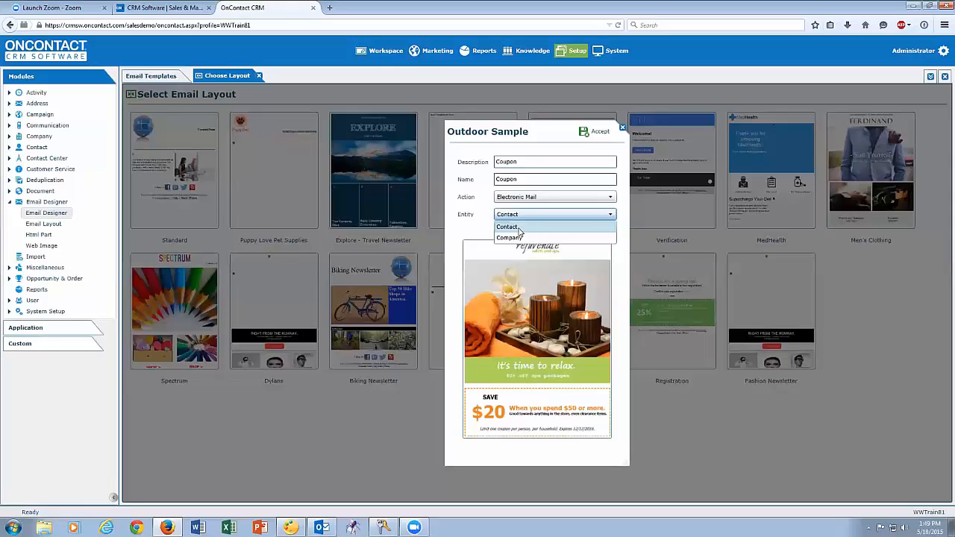
left_click(520, 231)
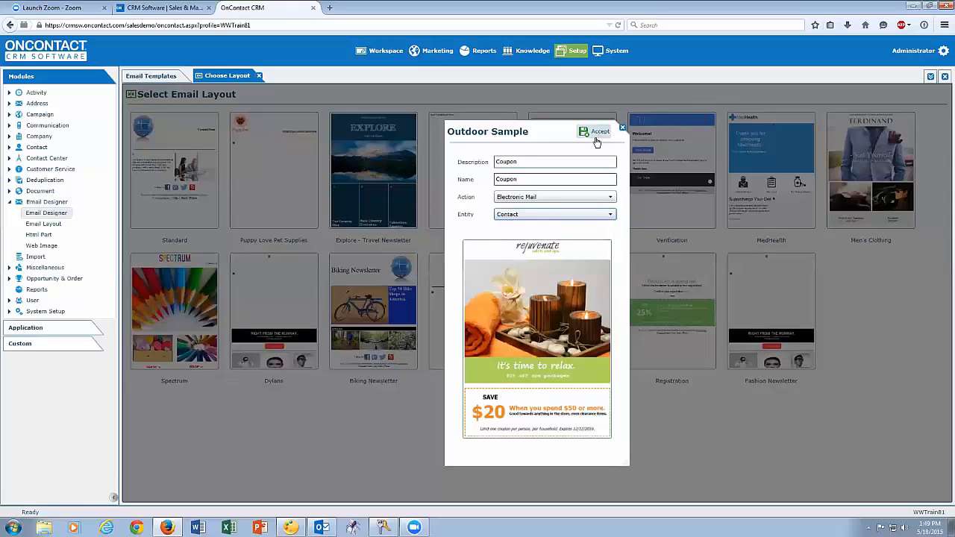
left_click(597, 135)
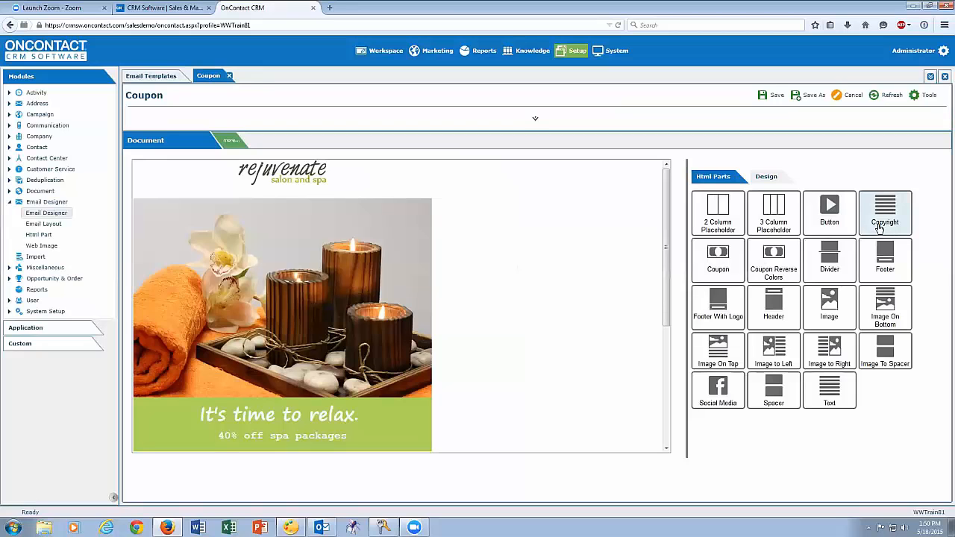
Examine the email's footer fields and the company data in My Company Settings, and return to the Coupon template
mouse_move(360, 306)
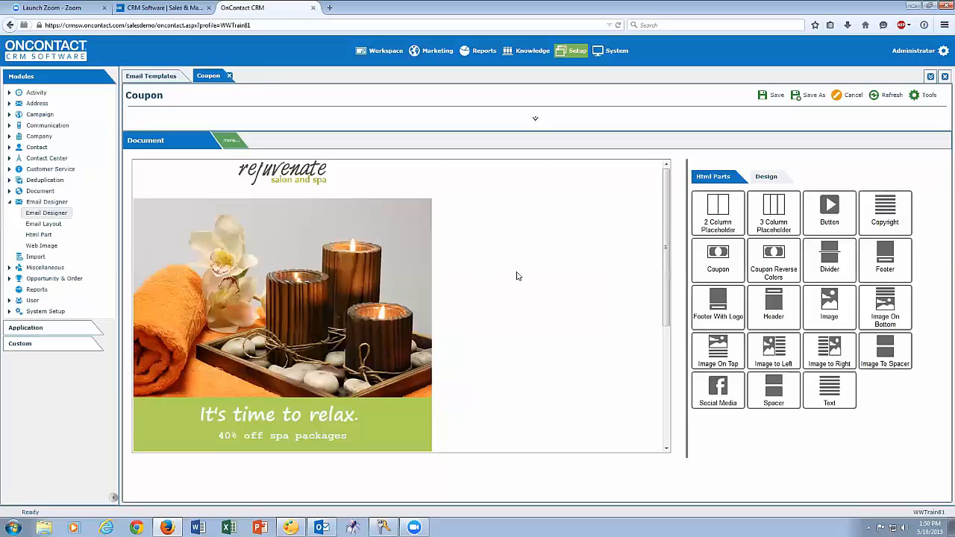
left_click_drag(667, 183, 670, 315)
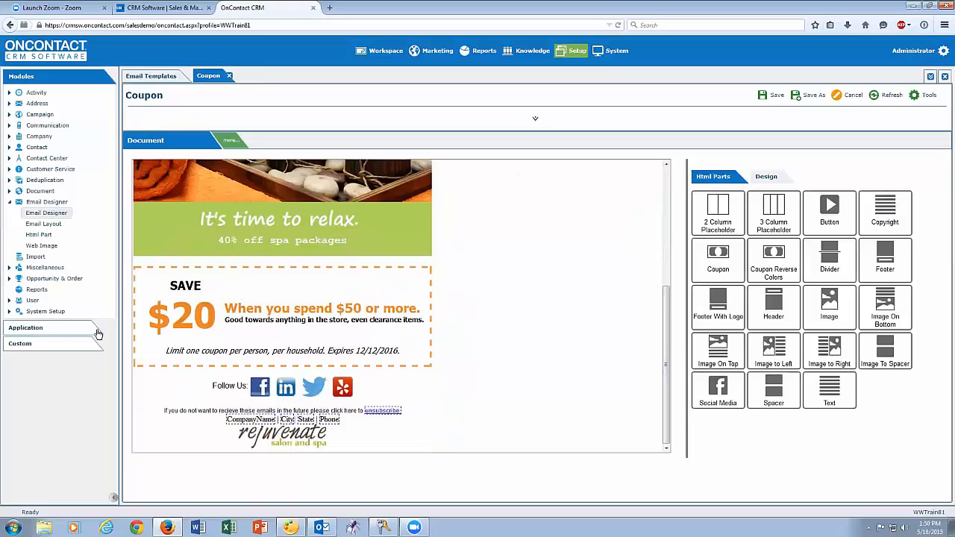
left_click(51, 313)
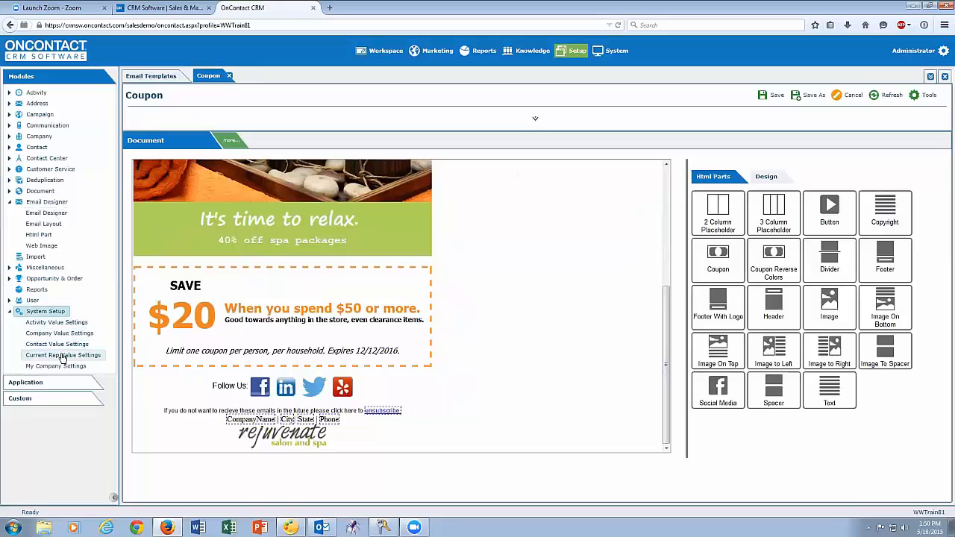
left_click(68, 368)
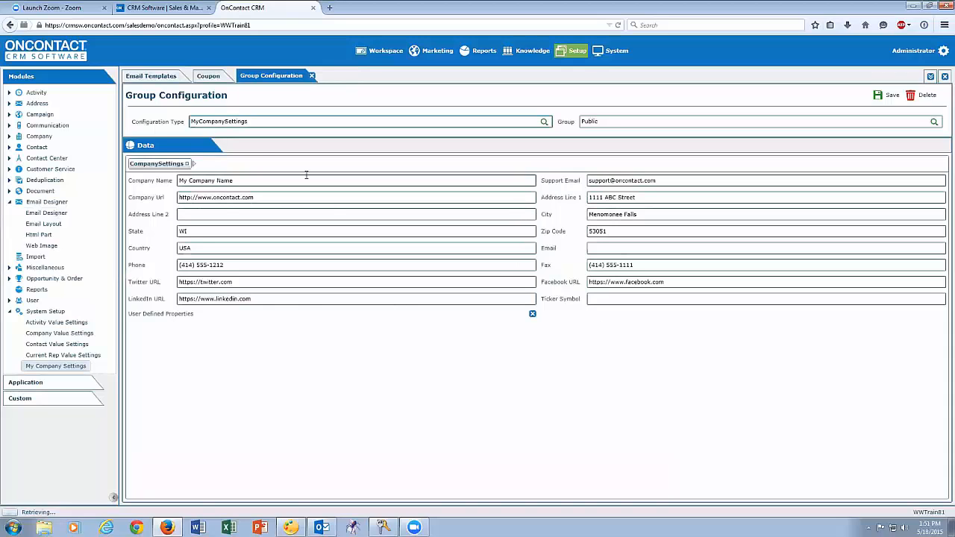
left_click(209, 77)
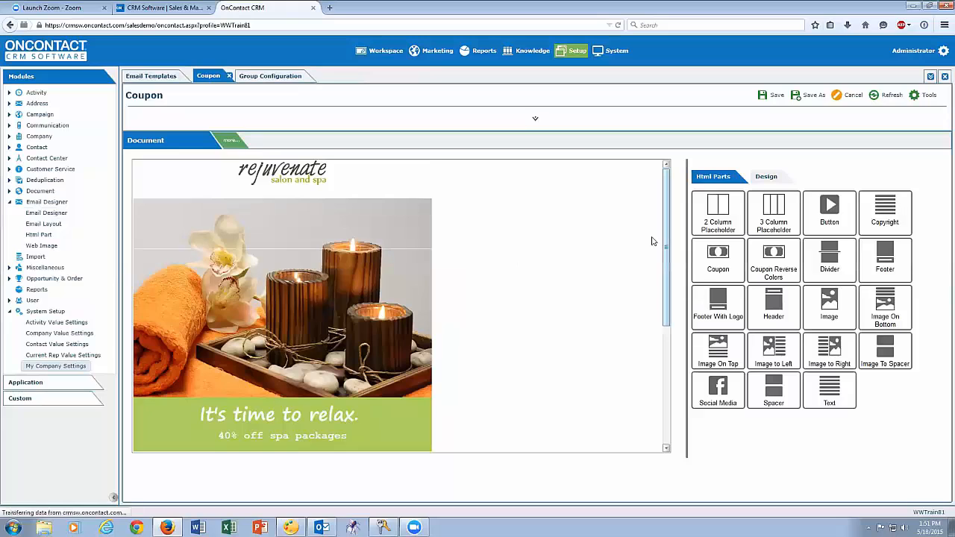
Open the rejuvenate logo image at the top of the email for editing and enable Update Open Rate
mouse_move(219, 180)
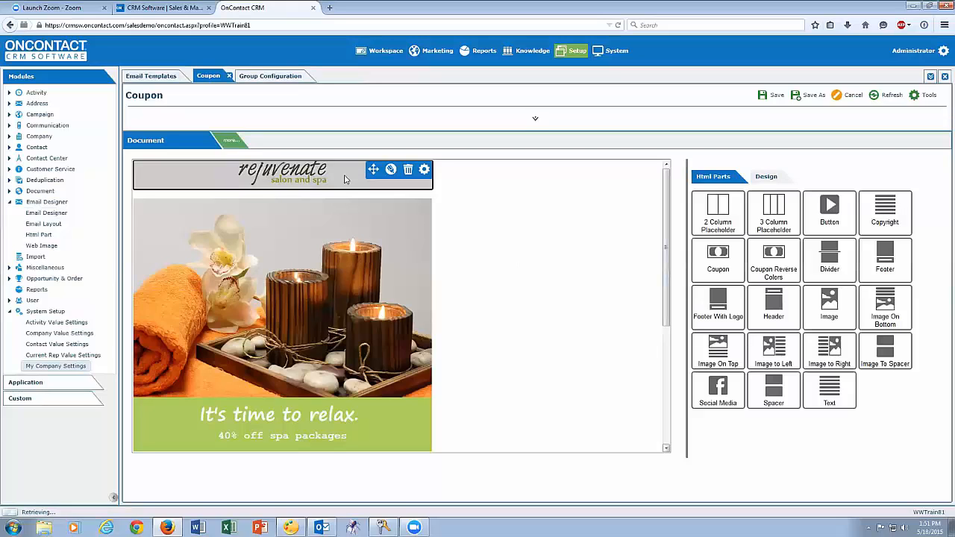
left_click(390, 170)
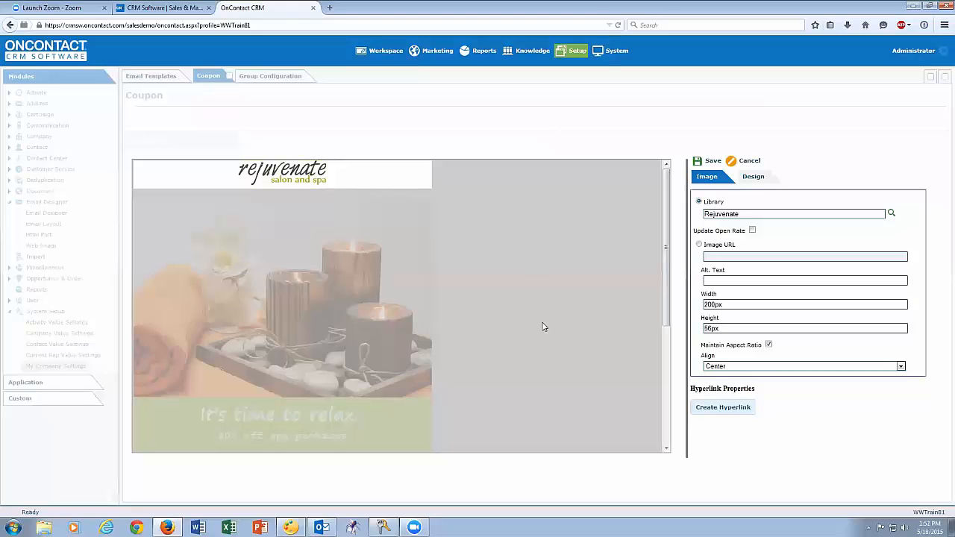
left_click(754, 232)
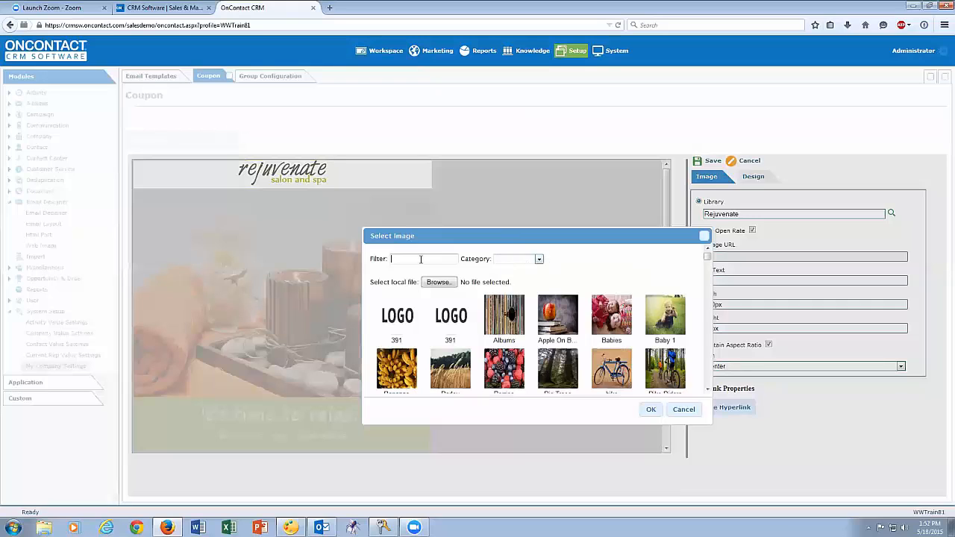
Replace the logo with the Car Race picture from the Cars category of the image library
left_click(539, 259)
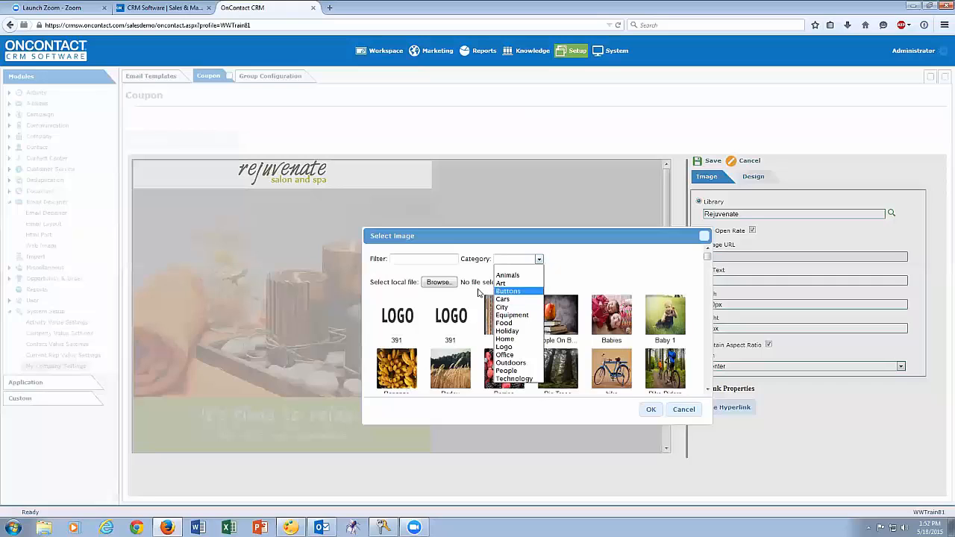
left_click(609, 271)
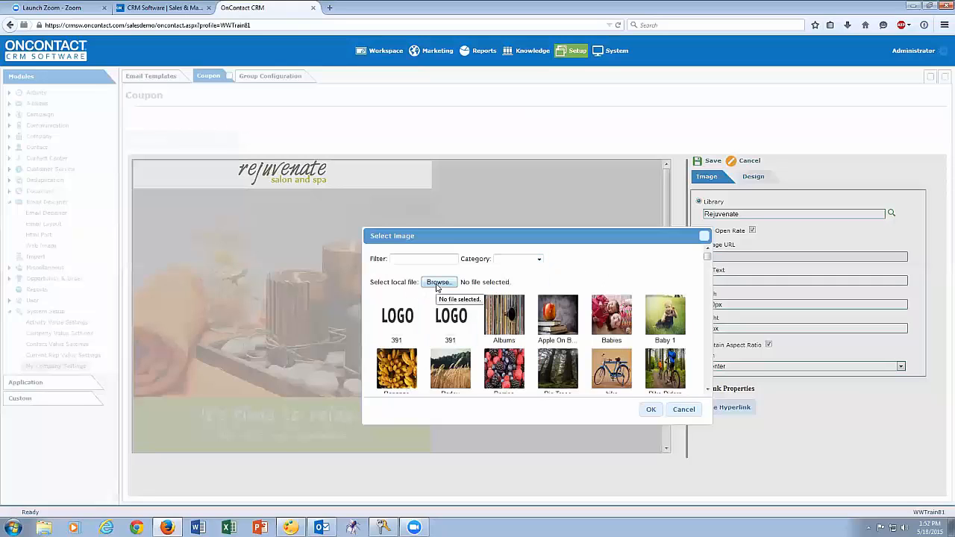
left_click(539, 260)
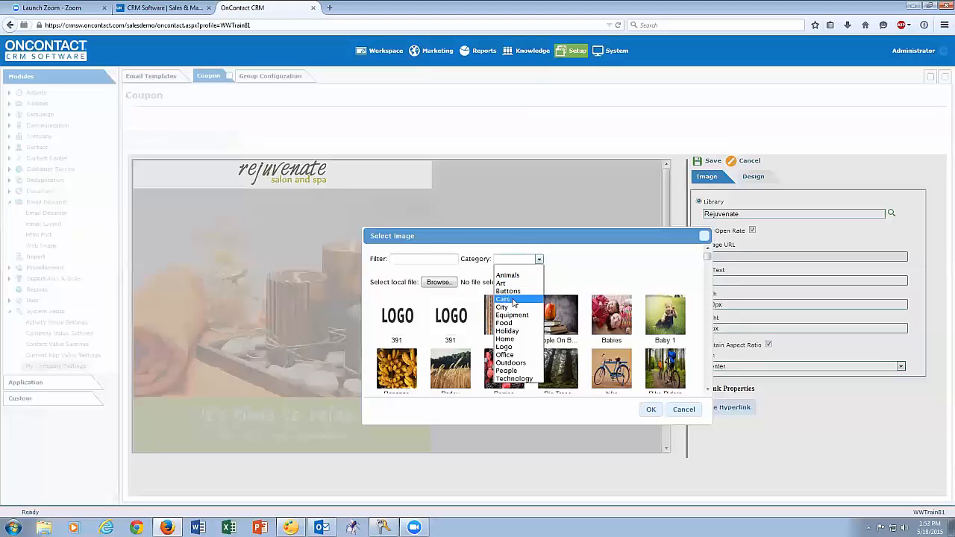
left_click(513, 300)
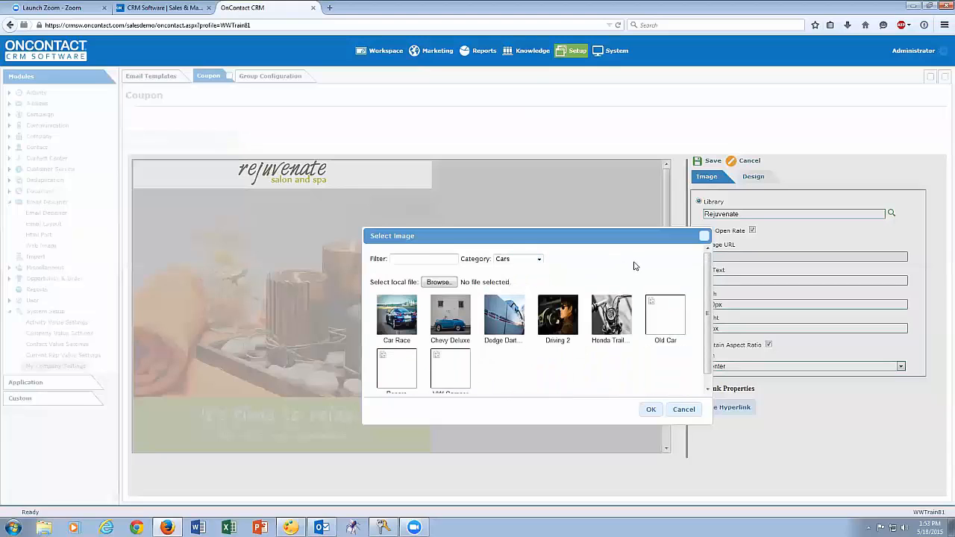
left_click(405, 317)
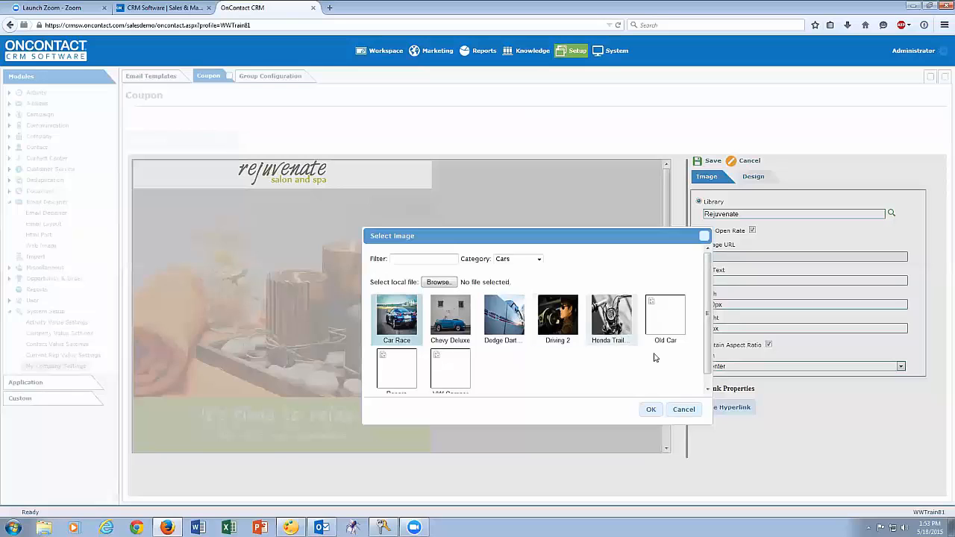
left_click(651, 410)
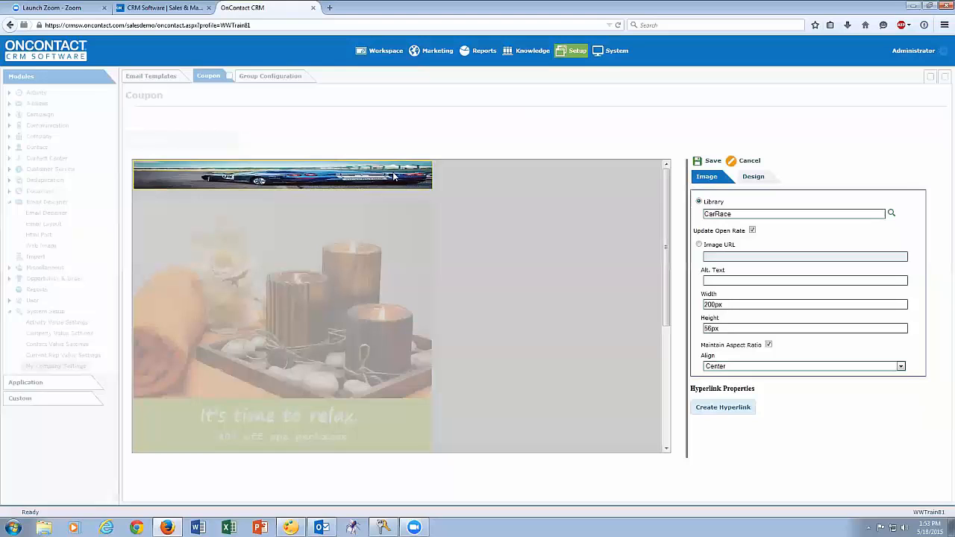
Replace the header image with the orange RSVP image from the Buttons category of the image library
left_click(892, 215)
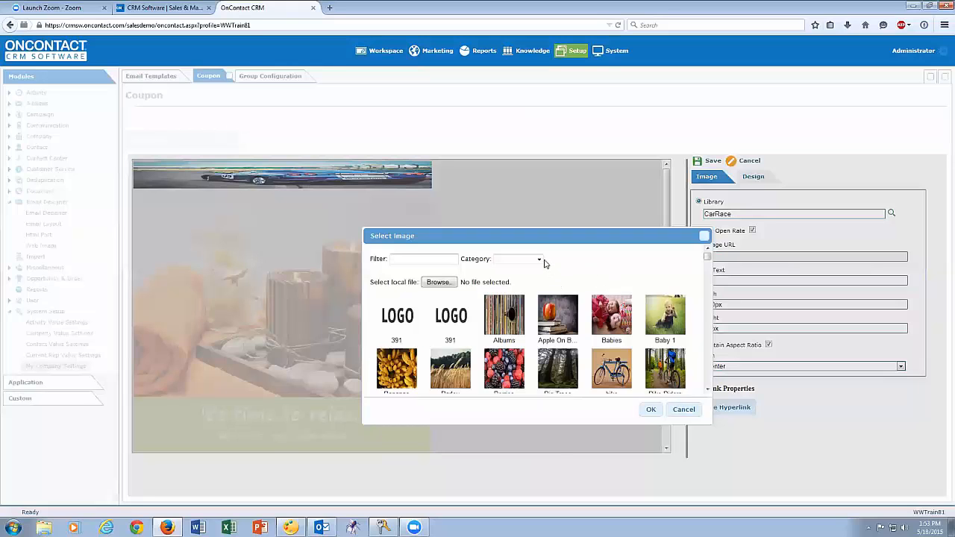
left_click(540, 260)
left_click(527, 292)
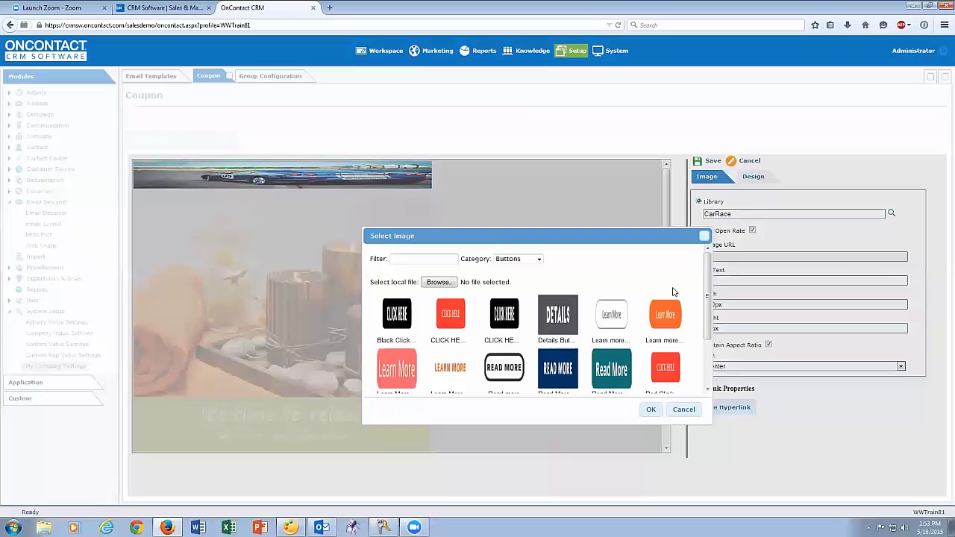
left_click_drag(706, 291, 705, 312)
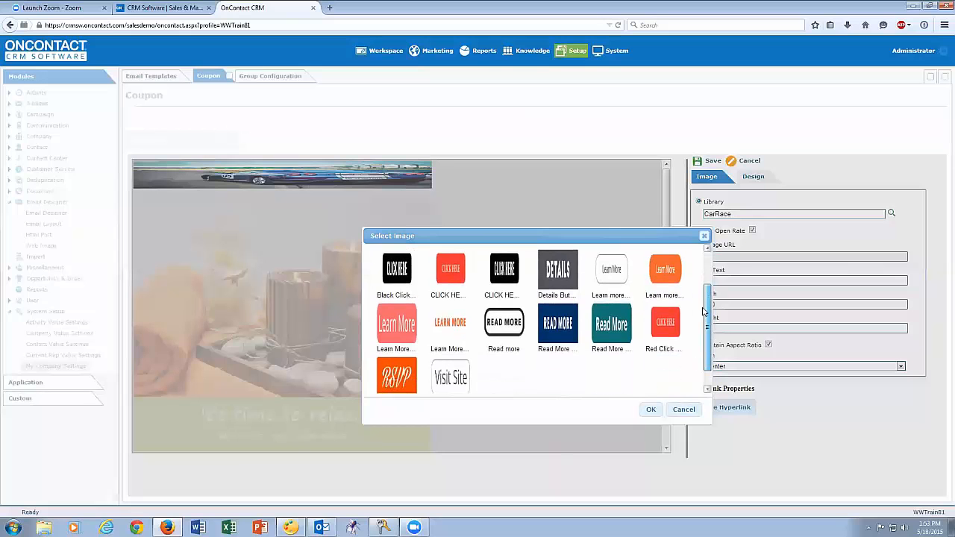
left_click(404, 375)
left_click(651, 409)
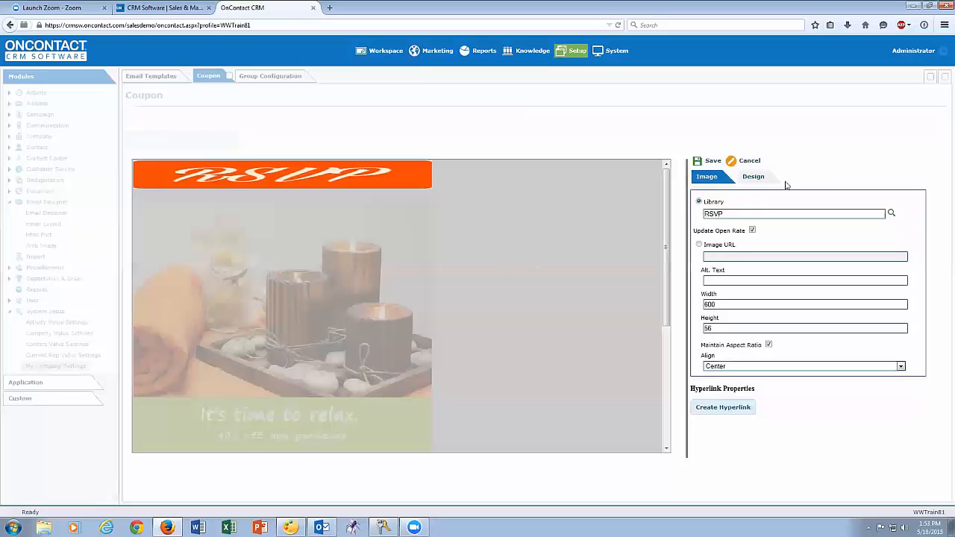
Check the image's design properties, set the RSVP image's width to 500 and save the image changes
left_click(754, 178)
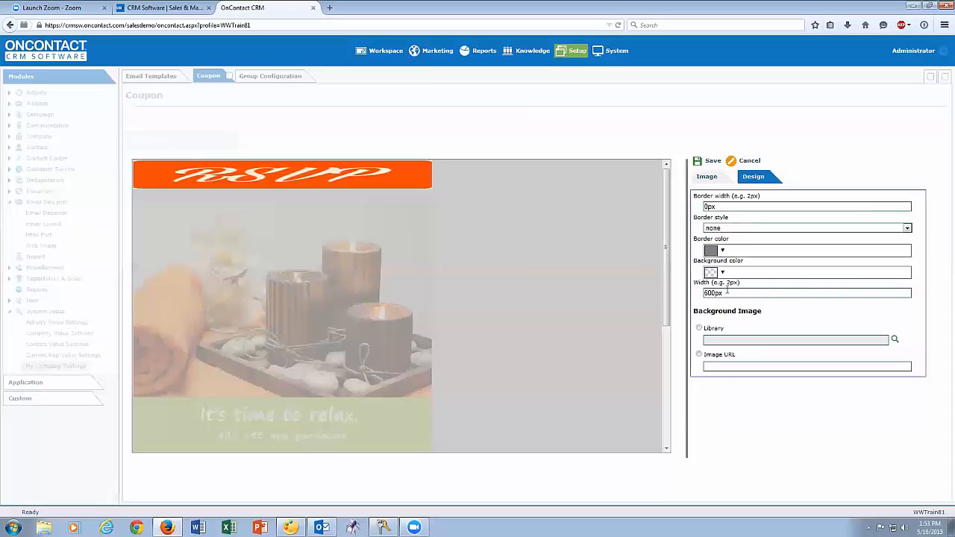
left_click(709, 179)
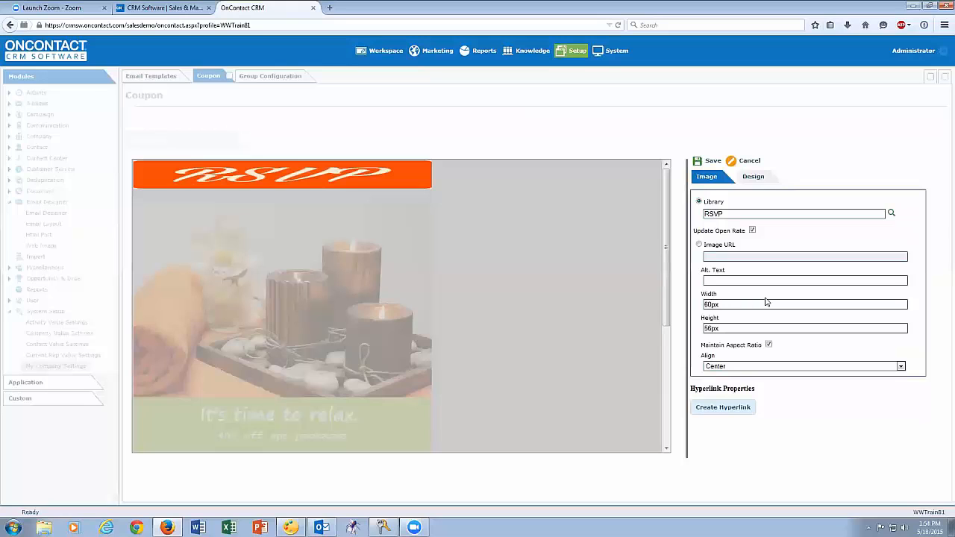
key("BackSpace")
type("500")
left_click(709, 161)
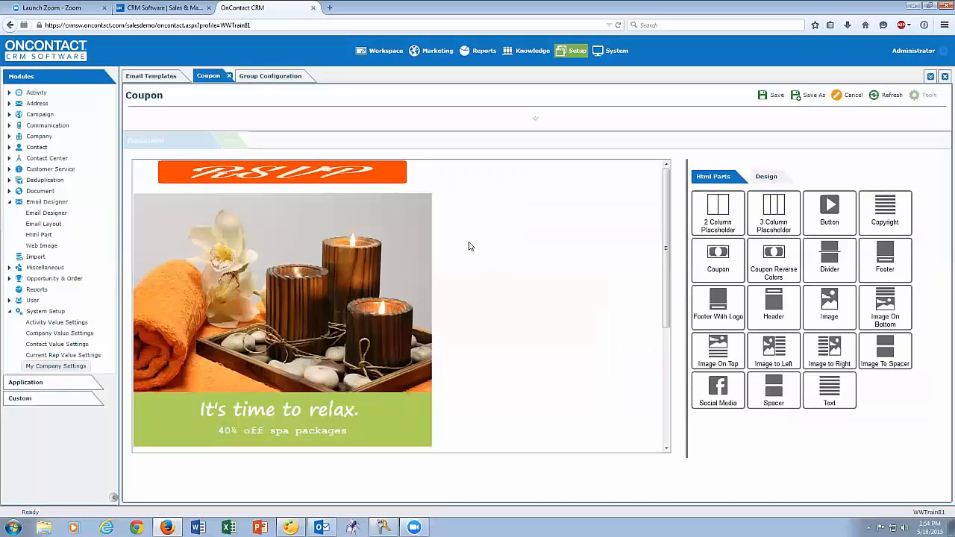
Edit the coupon block, setting the savings amount to $50 and the required spending amount to $500
mouse_move(377, 255)
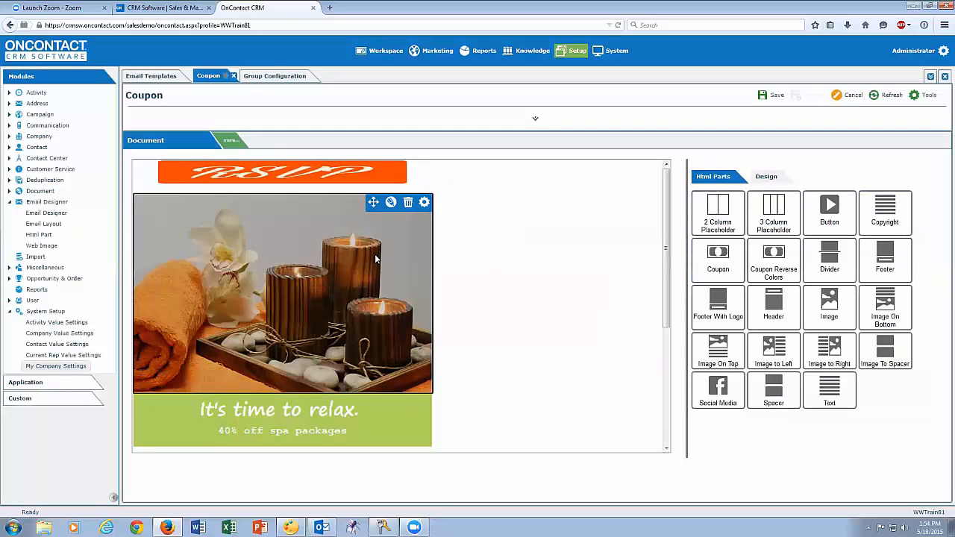
scroll(661, 324, "down", 1)
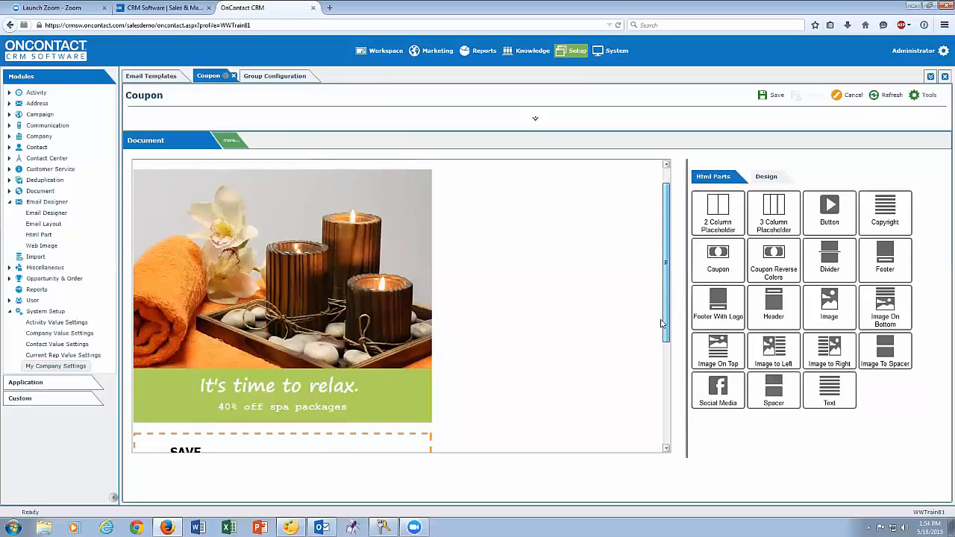
scroll(661, 324, "down", 5)
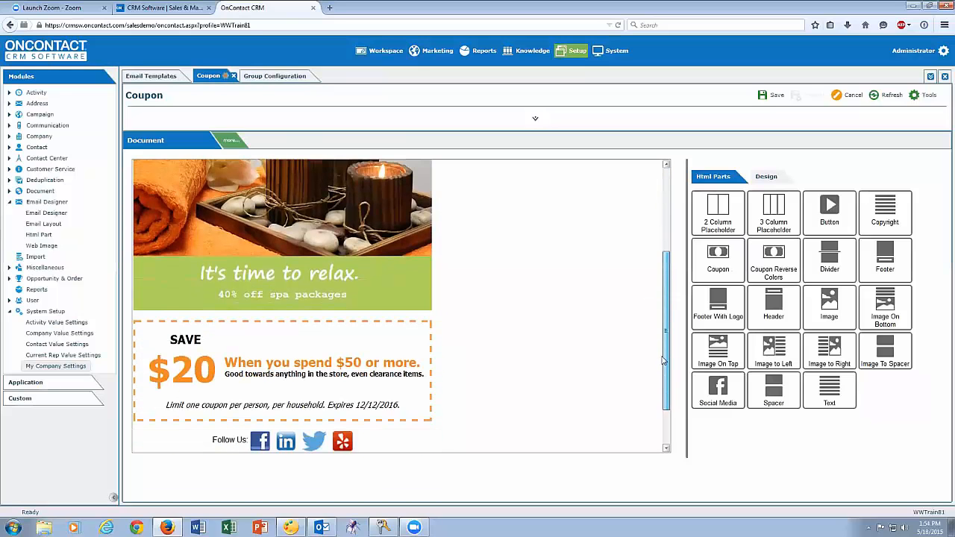
left_click_drag(662, 358, 662, 364)
mouse_move(330, 360)
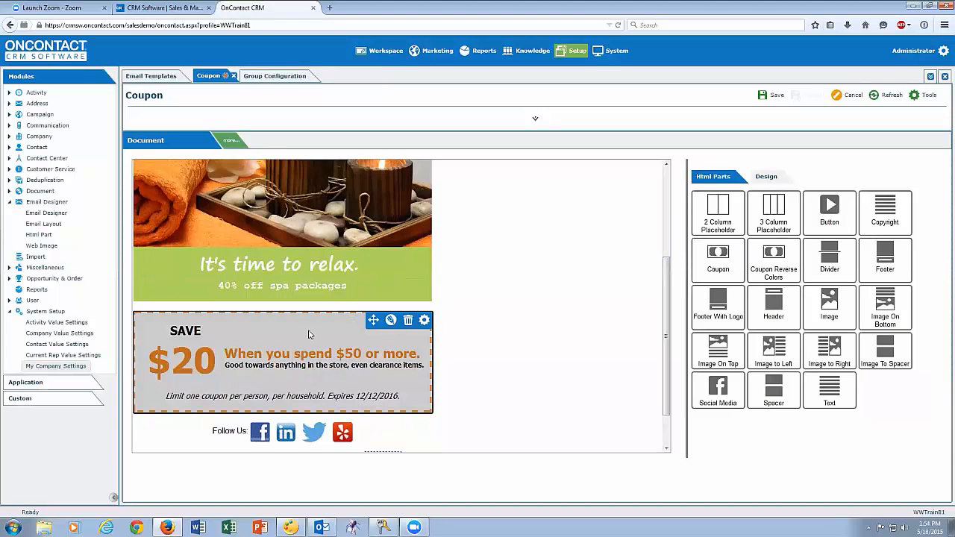
left_click(391, 320)
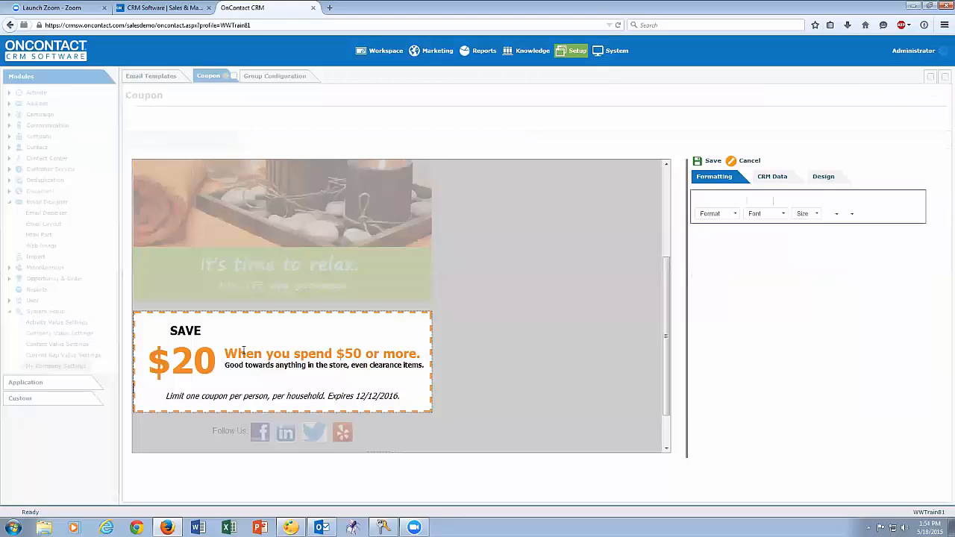
left_click_drag(238, 354, 263, 353)
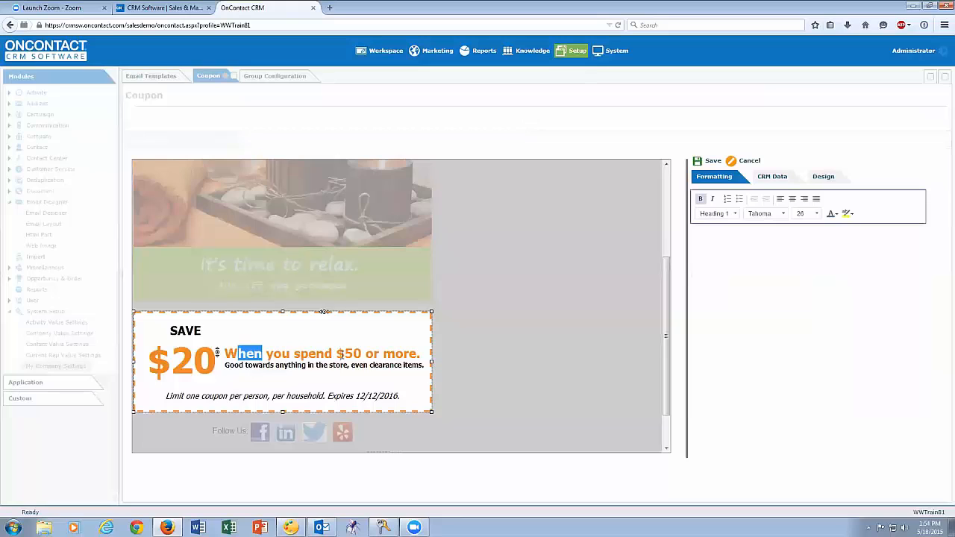
left_click(190, 361)
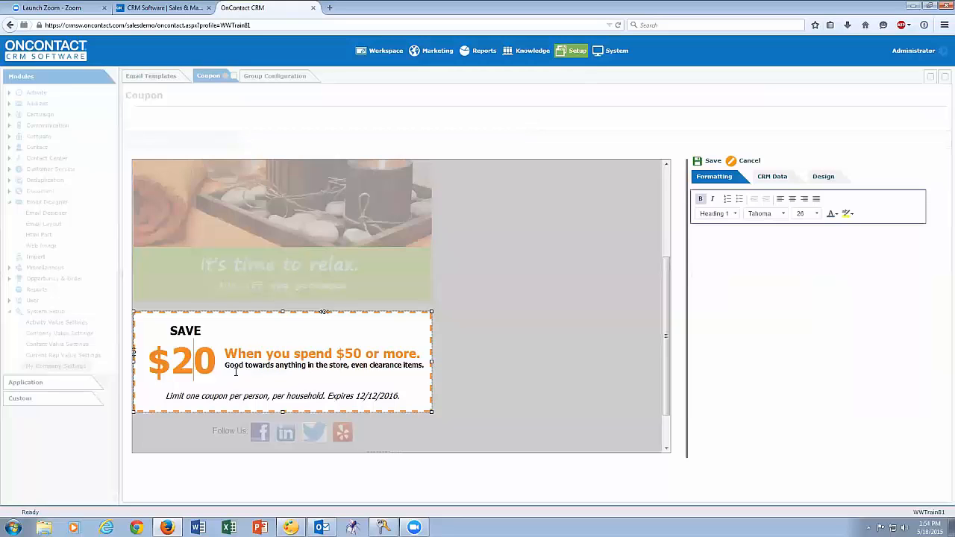
key("BackSpace")
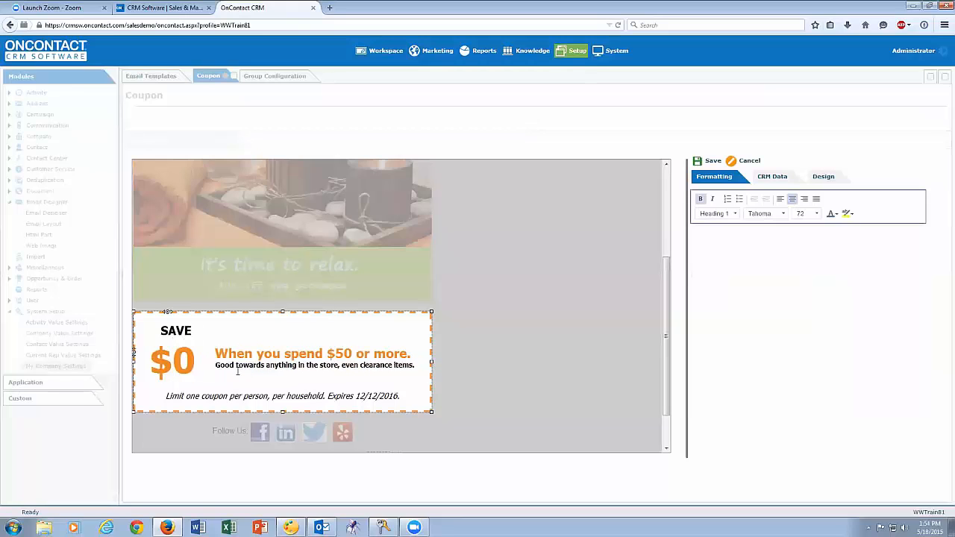
type("50")
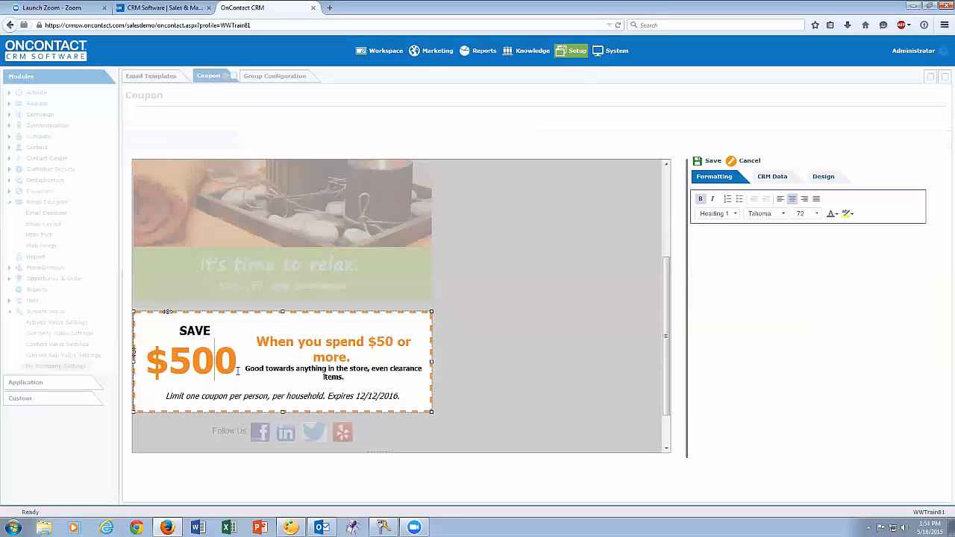
key("Delete")
left_click(360, 354)
type("0")
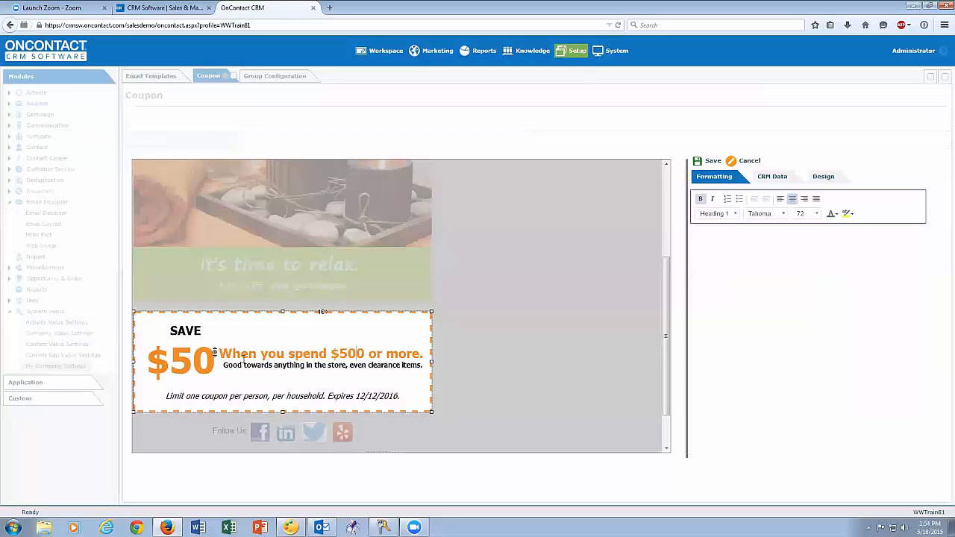
Change the text colour of the coupon line "When you spend $500 or more." to dark red
left_click_drag(230, 353, 418, 354)
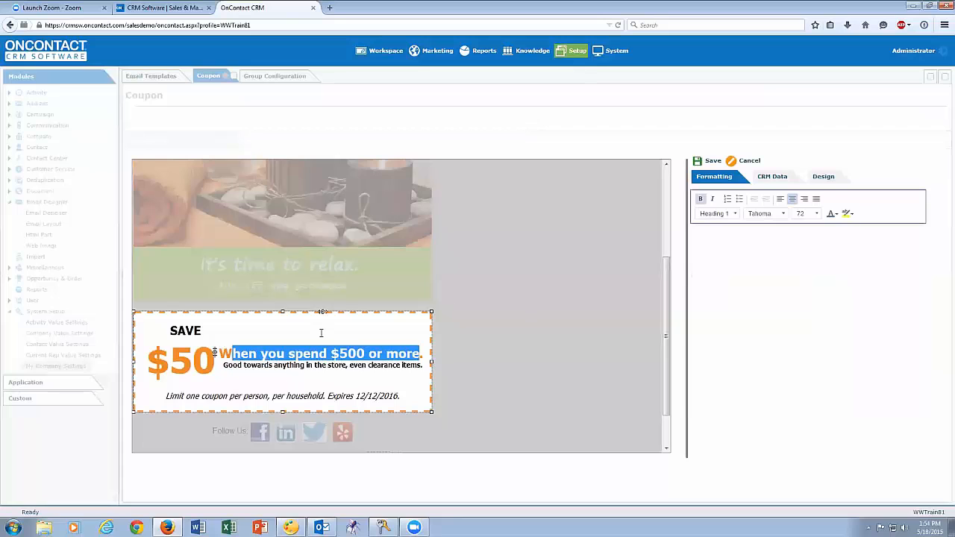
double_click(341, 354)
left_click(340, 355)
left_click_drag(424, 357, 218, 354)
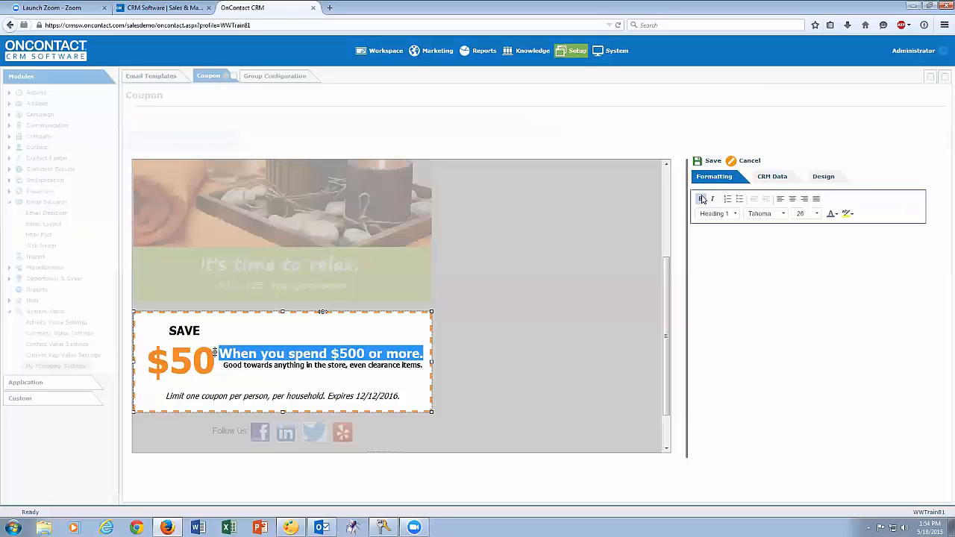
left_click(836, 216)
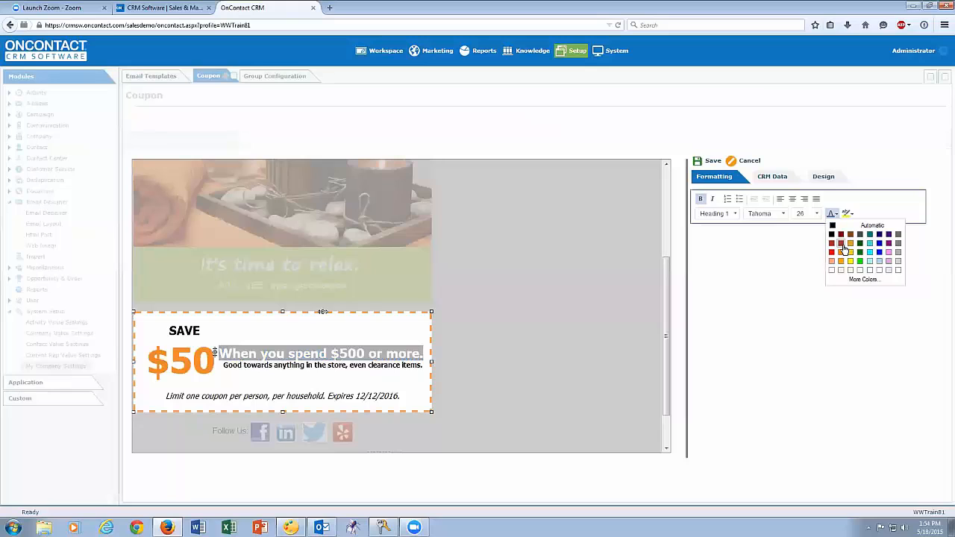
left_click(842, 245)
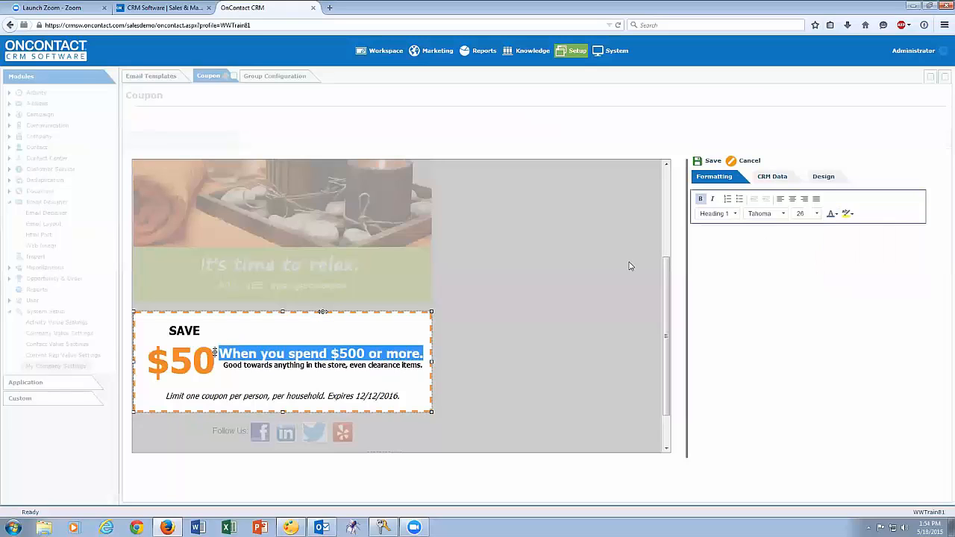
Insert the First Name contact field followed by a comma on a new line above the coupon's spending text, and save the block
left_click(415, 364)
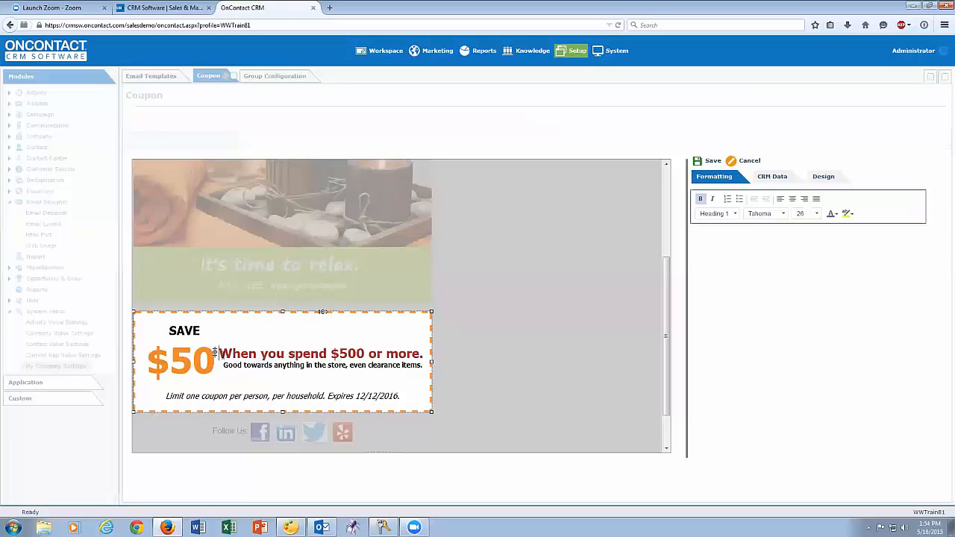
key("Return")
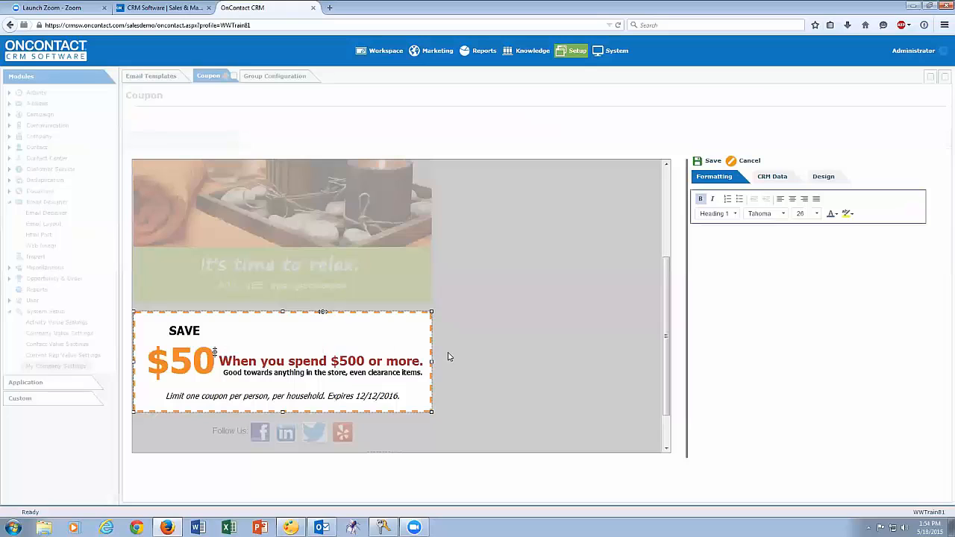
left_click(776, 179)
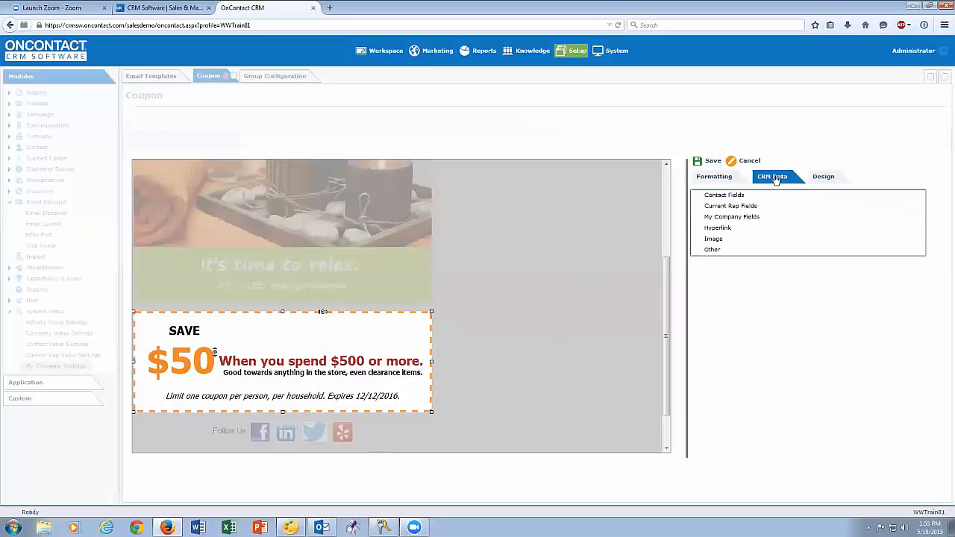
left_click(742, 197)
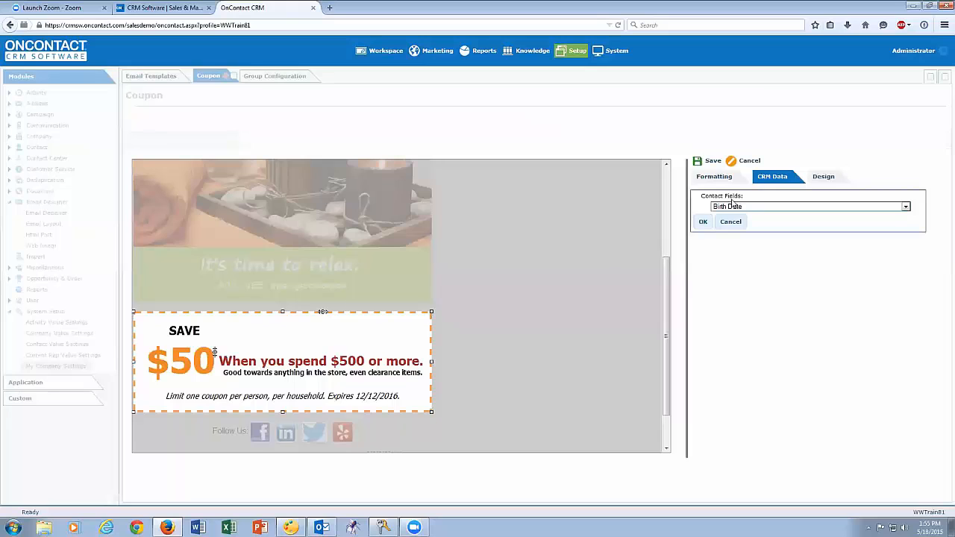
left_click(906, 207)
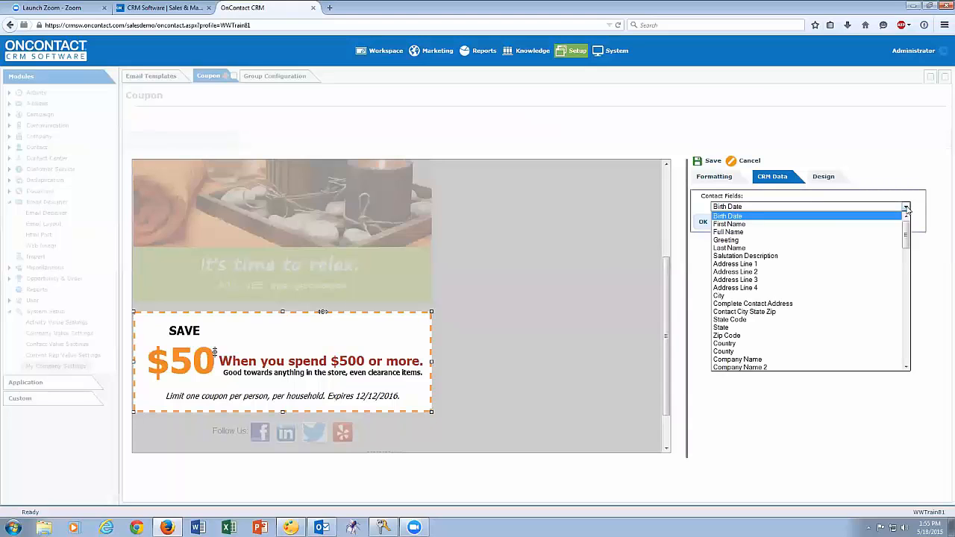
left_click(754, 224)
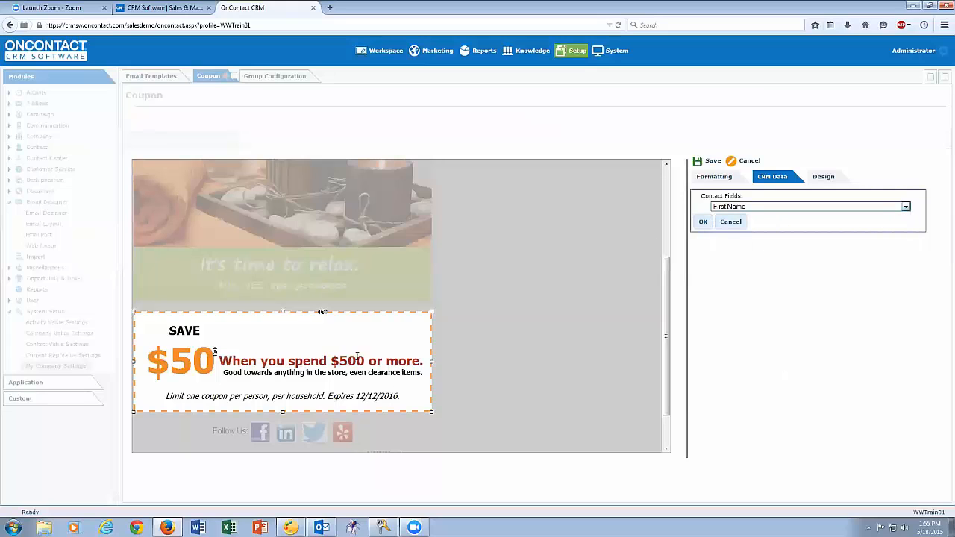
left_click(704, 222)
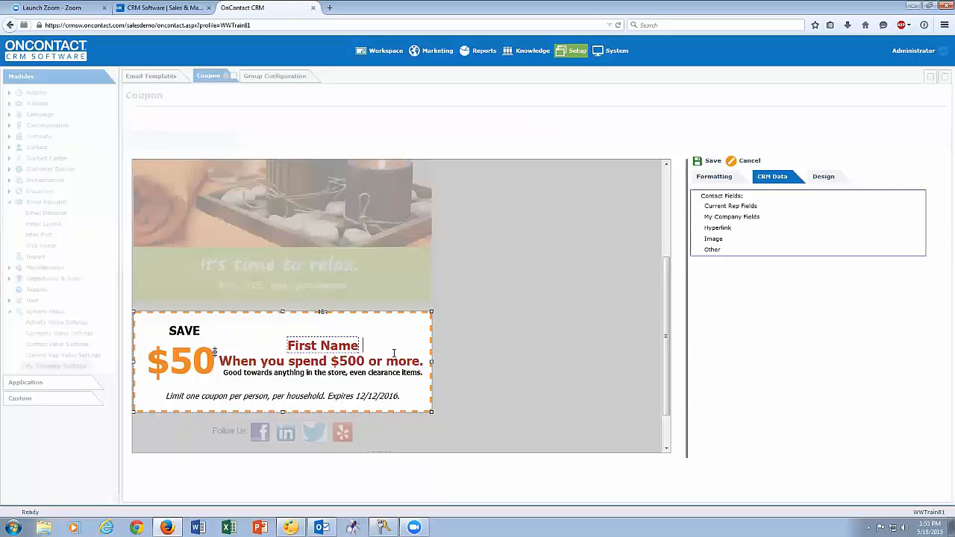
type(",")
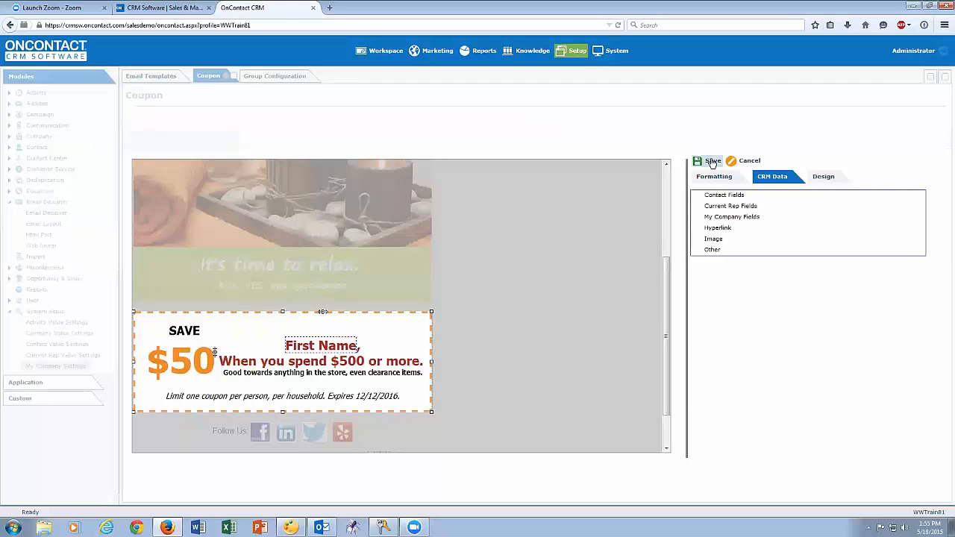
left_click(711, 161)
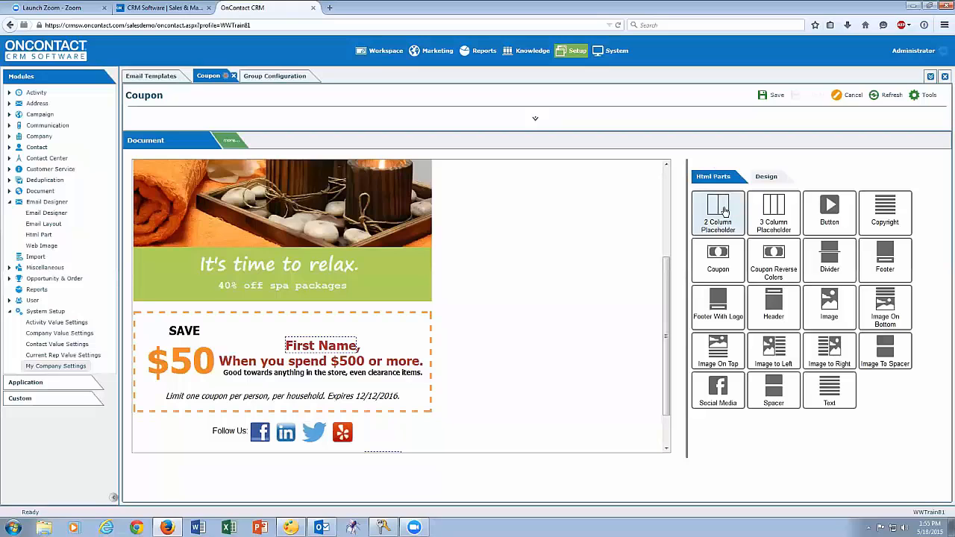
Insert a 2 Column Placeholder above the coupon and fill its right column with a Text block reading "Test text."
left_click_drag(727, 212, 273, 305)
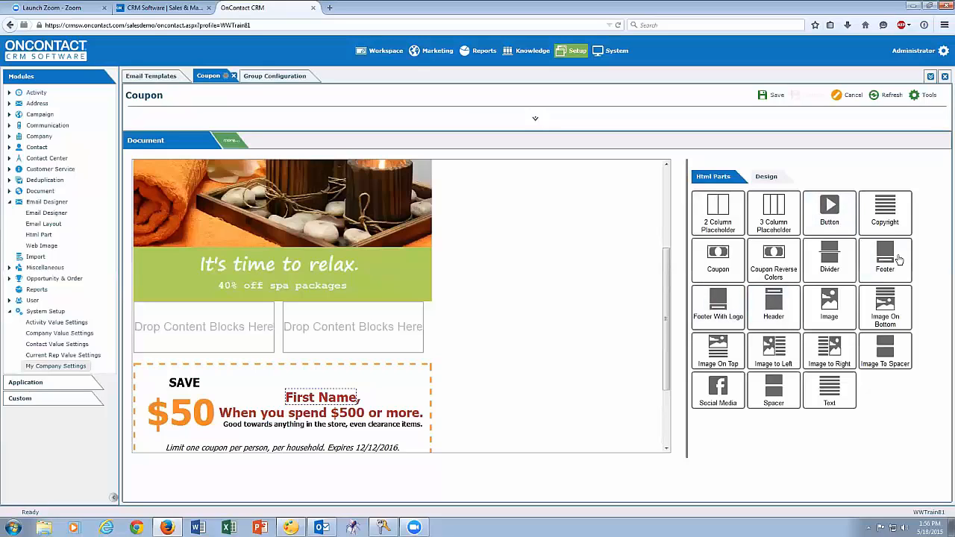
left_click_drag(831, 385, 356, 333)
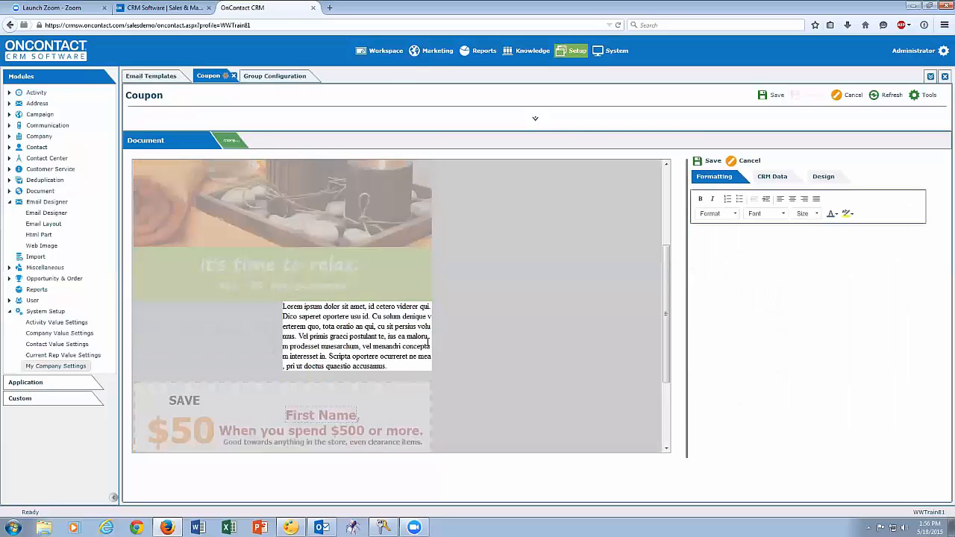
left_click_drag(386, 366, 284, 306)
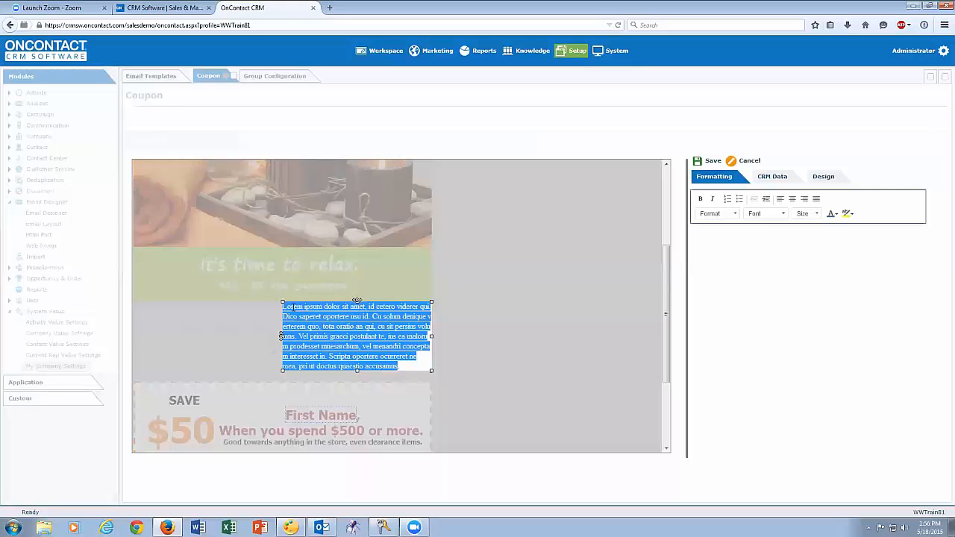
key("Delete")
type("Test text.")
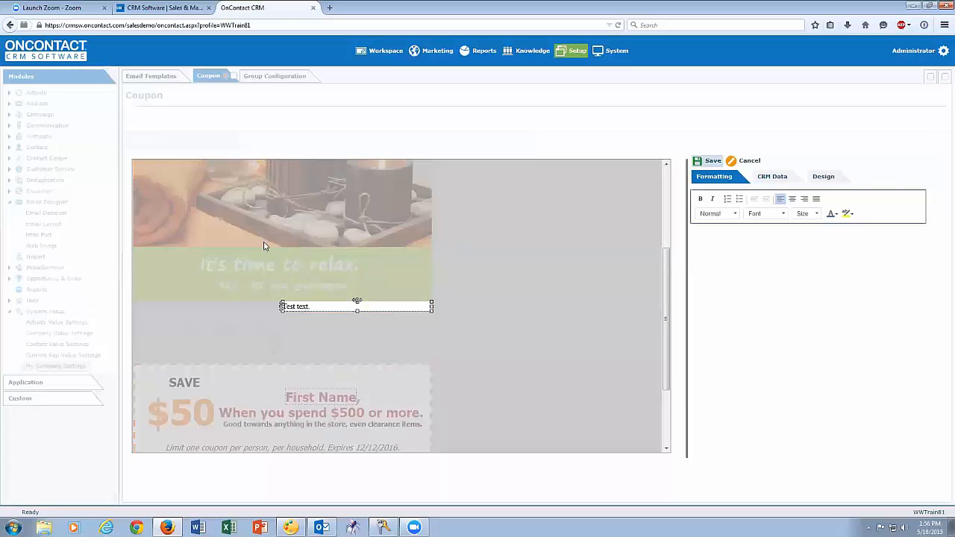
left_click(263, 246)
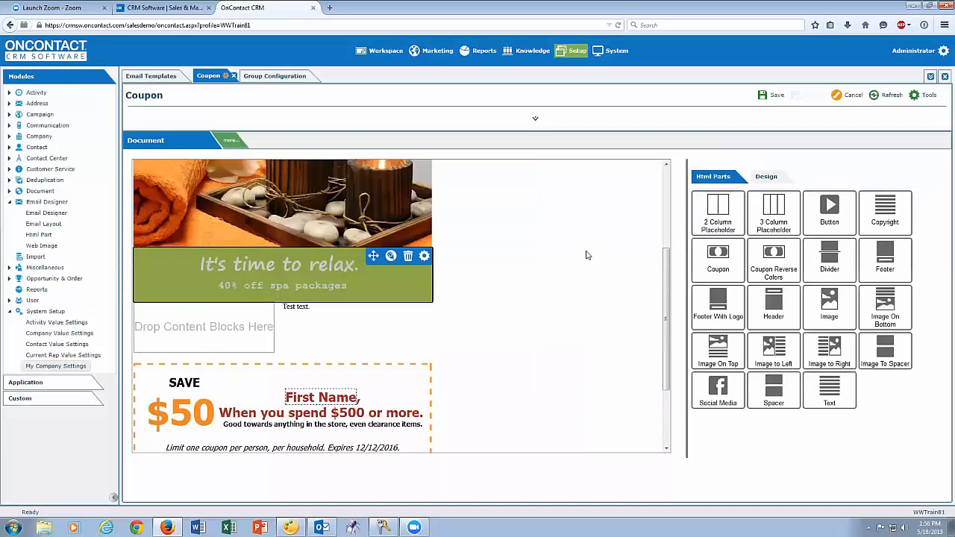
Add an Image block to the left column beside the test text and save it with the placeholder picture
left_click_drag(835, 308, 416, 323)
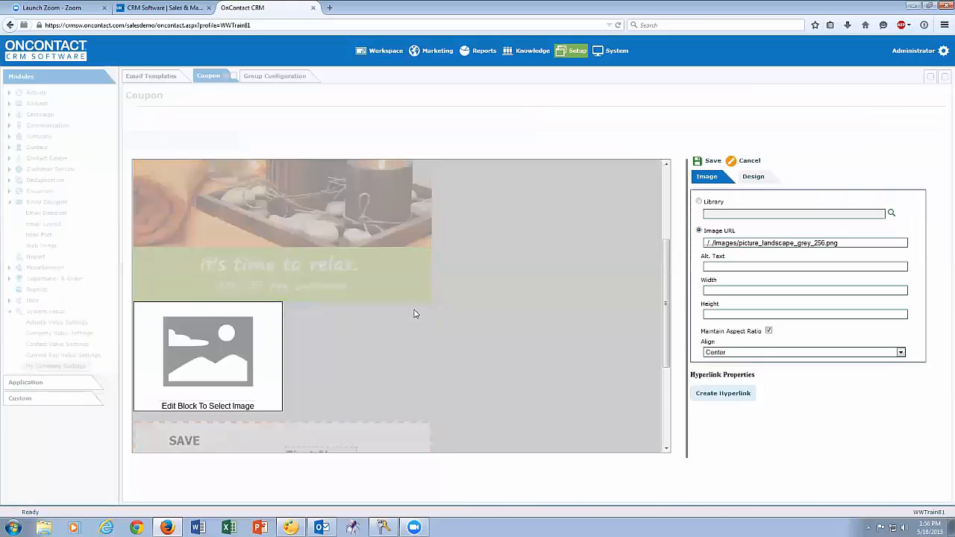
left_click(711, 162)
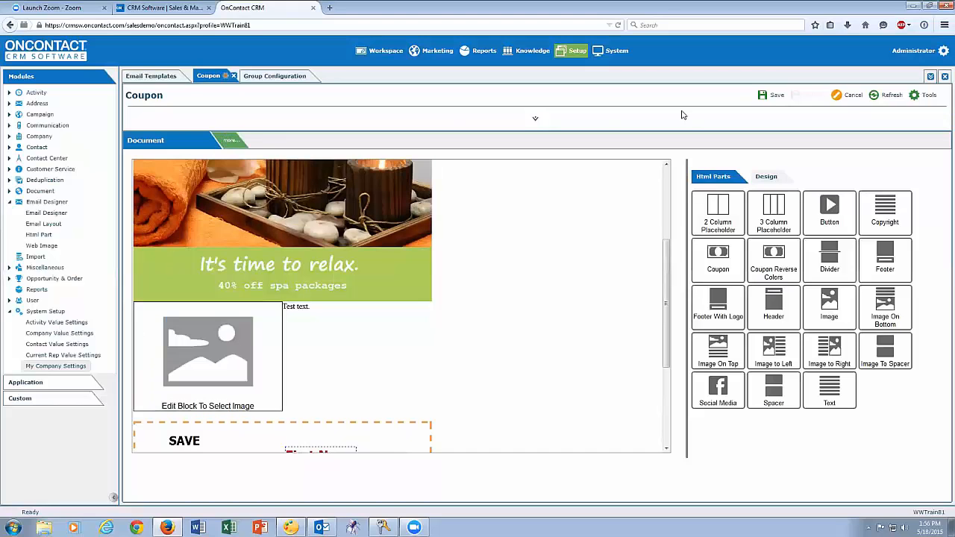
left_click(763, 97)
Check the template's tool options and examine the HTML source of the Coupon email
left_click(924, 96)
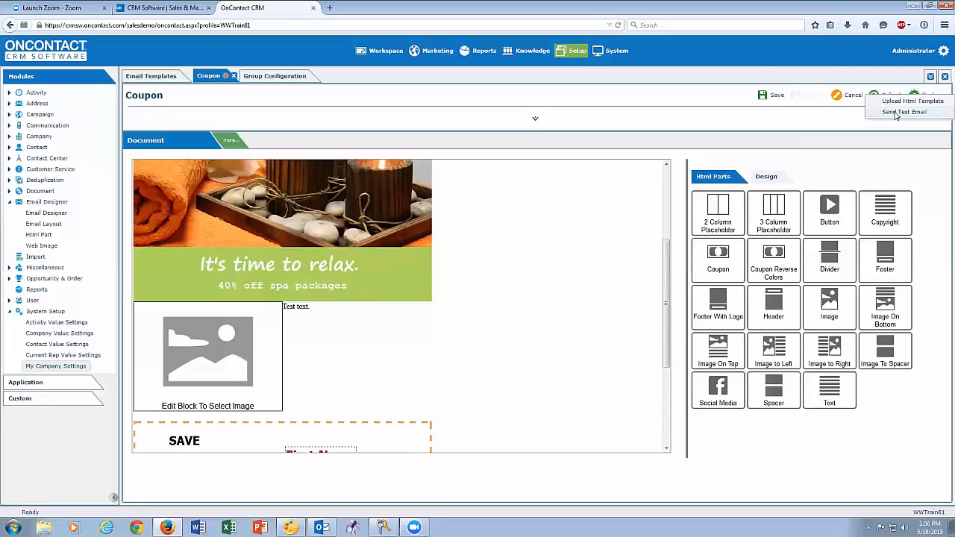
left_click(227, 142)
left_click(228, 141)
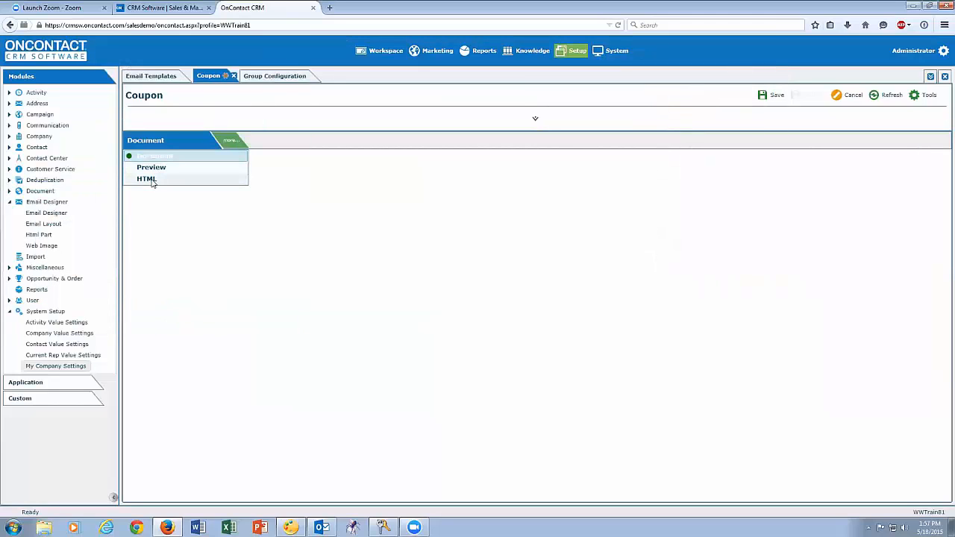
left_click(147, 179)
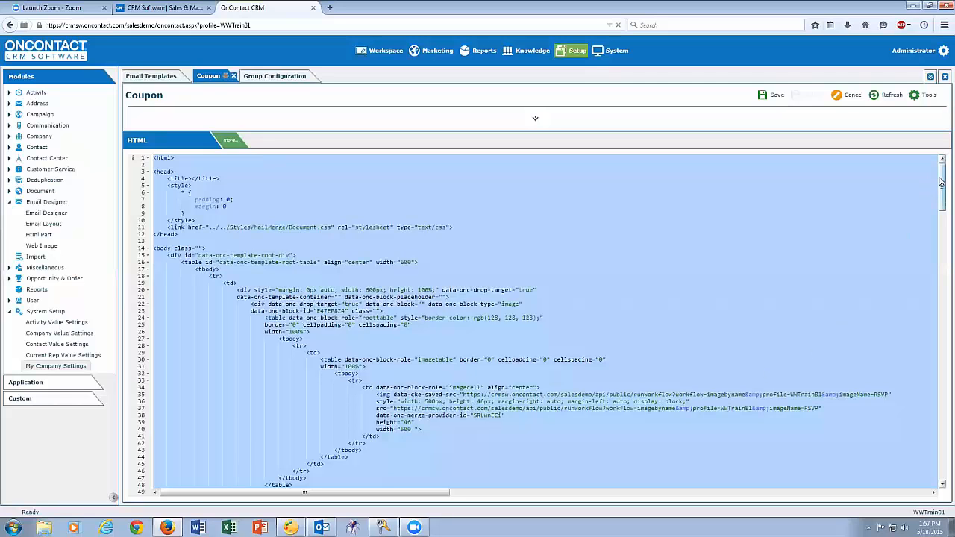
left_click_drag(941, 191, 941, 285)
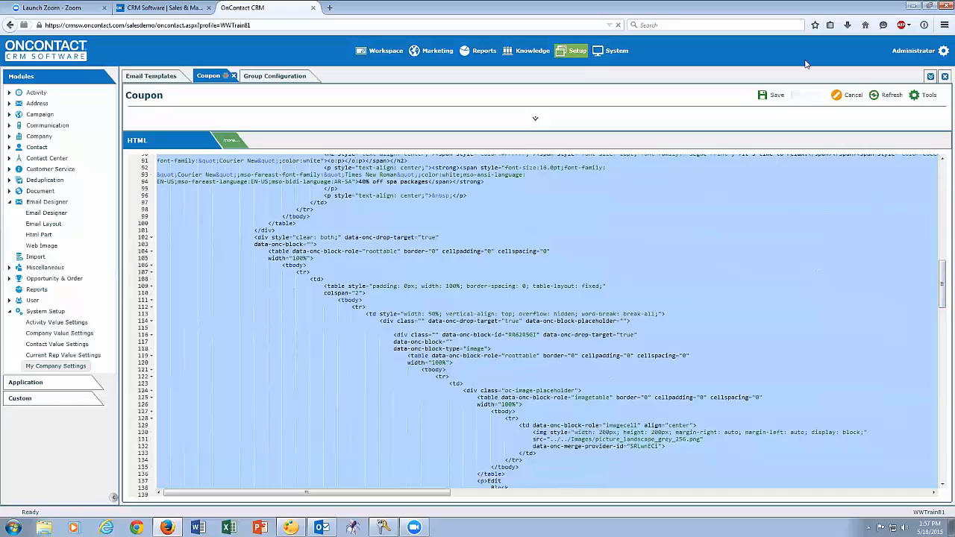
Save the Coupon email template
left_click(774, 97)
left_click(774, 97)
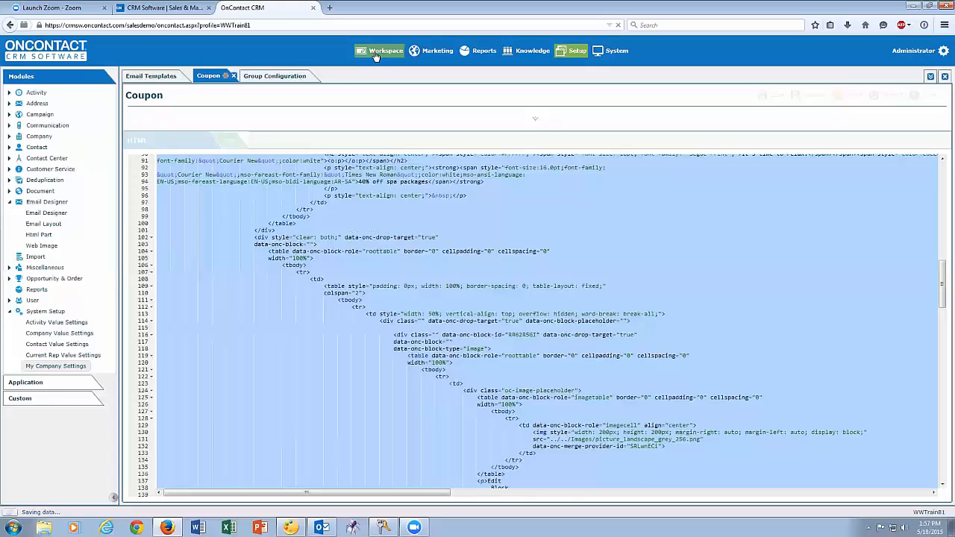
Switch to the Workspace and open a new contact search
left_click(381, 52)
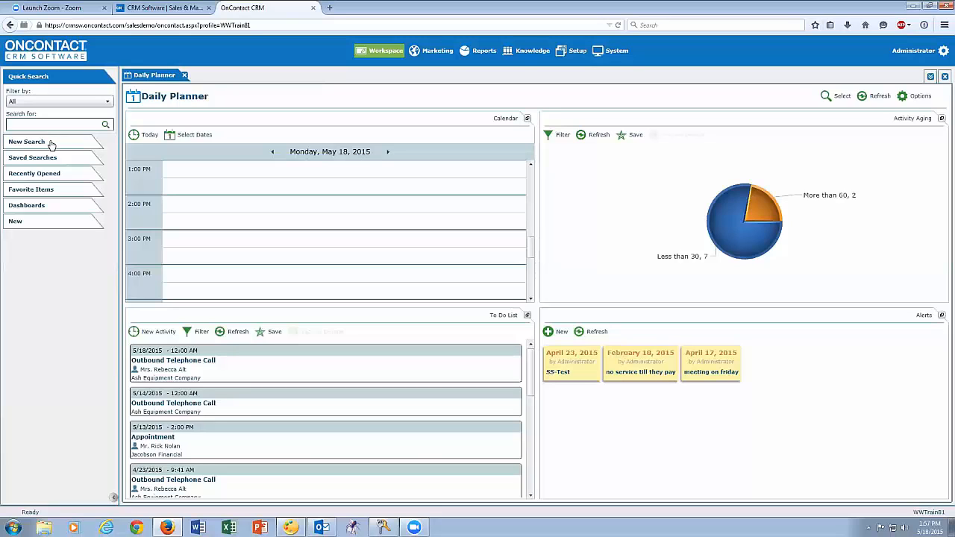
left_click(43, 143)
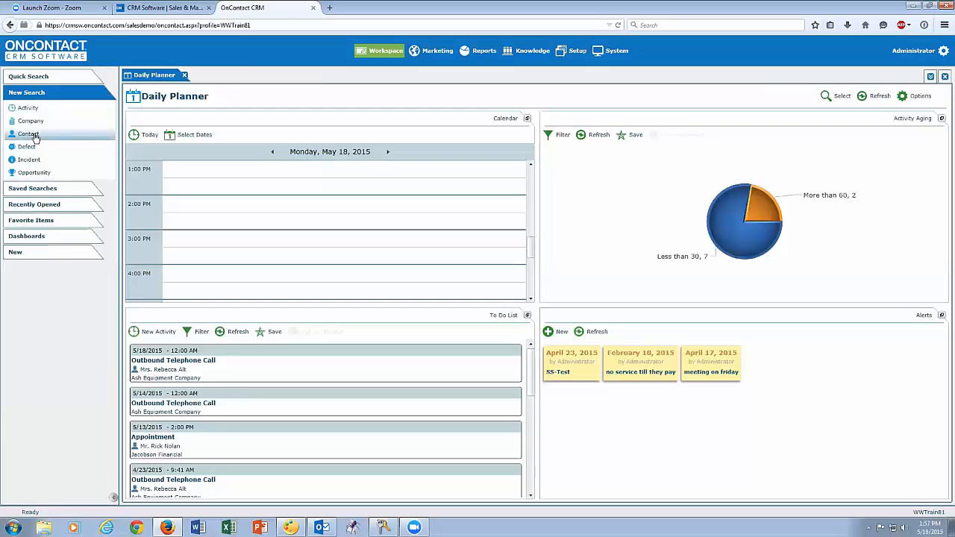
left_click(33, 136)
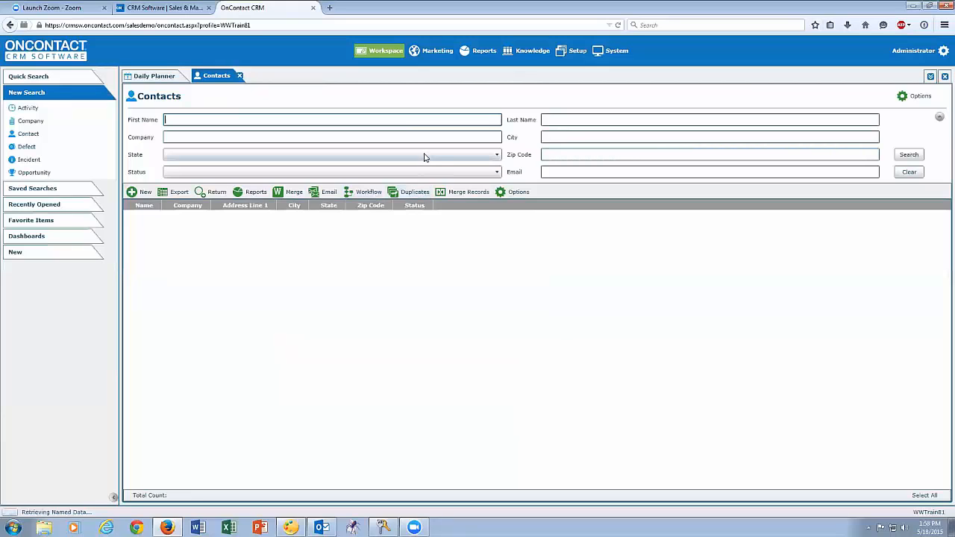
Search for contacts with the state set to WISCONSIN
left_click(483, 160)
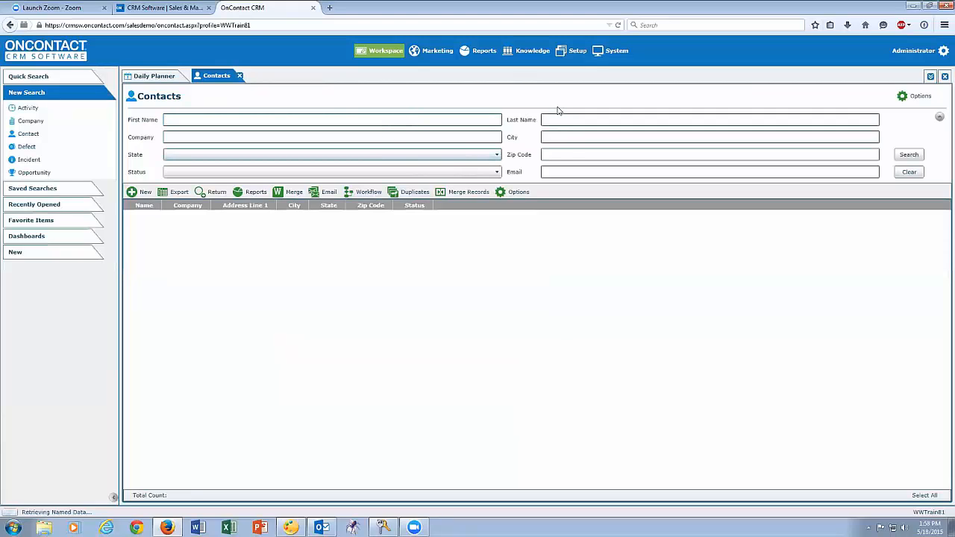
left_click(482, 156)
scroll(500, 260, "down", 1)
scroll(500, 260, "down", 15)
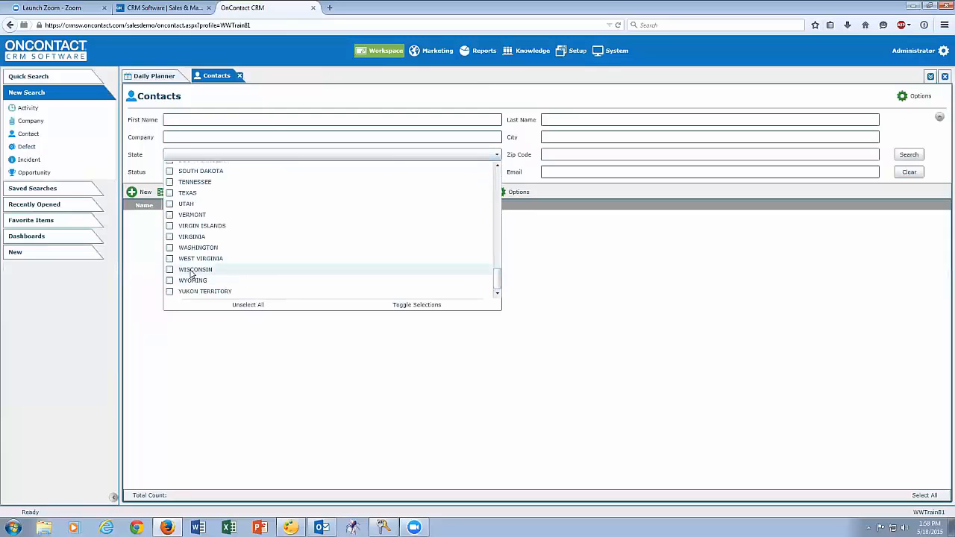
left_click(192, 272)
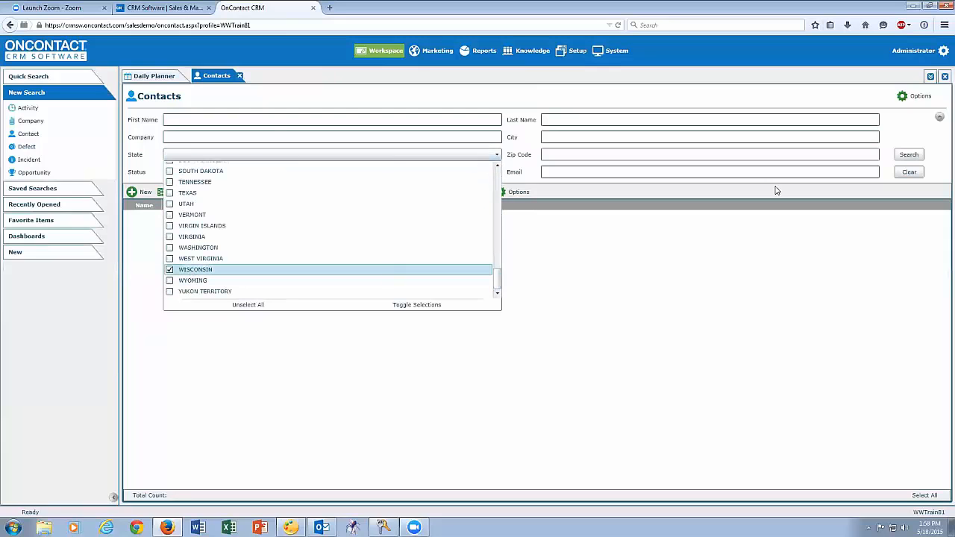
left_click(909, 155)
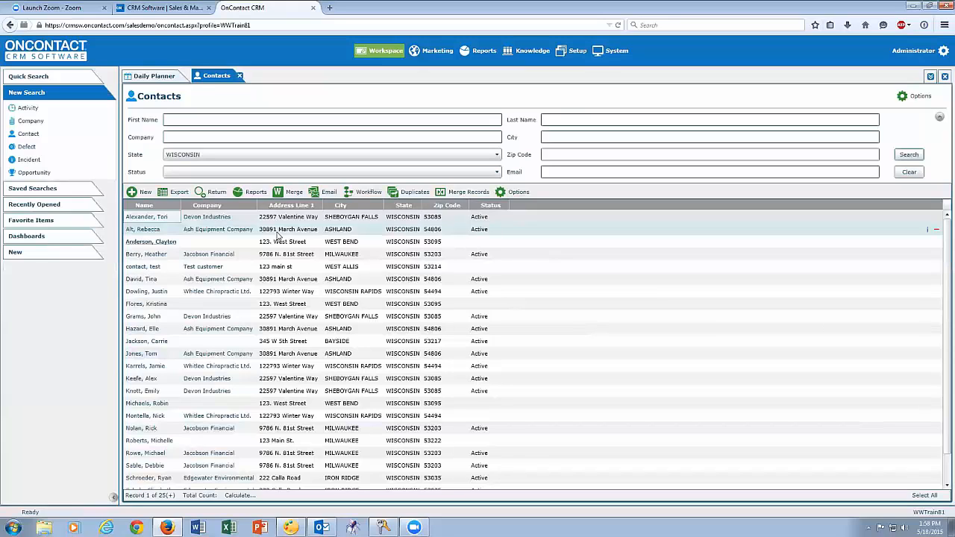
Start an email merge from the second contact in the results, using the stored Coupon template, and continue to the email content
left_click(512, 232)
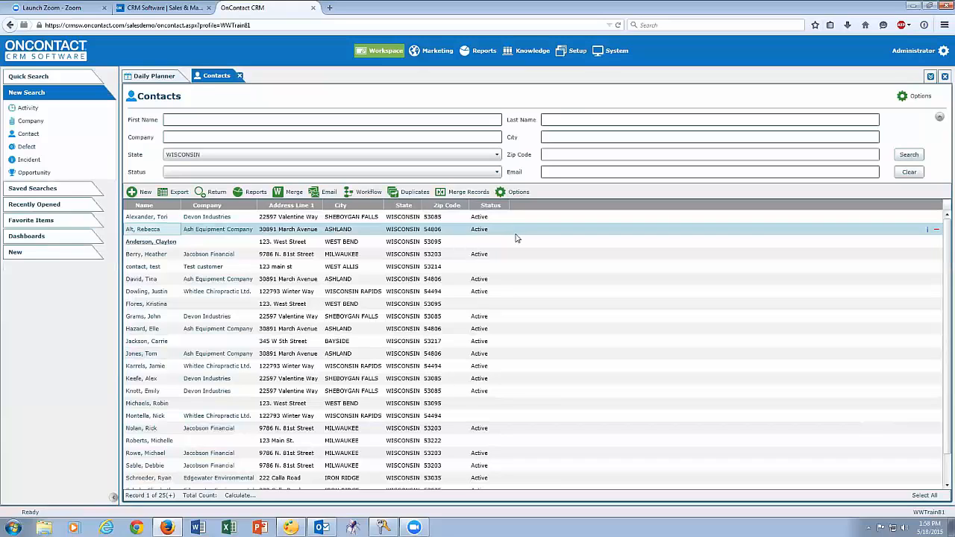
left_click(328, 193)
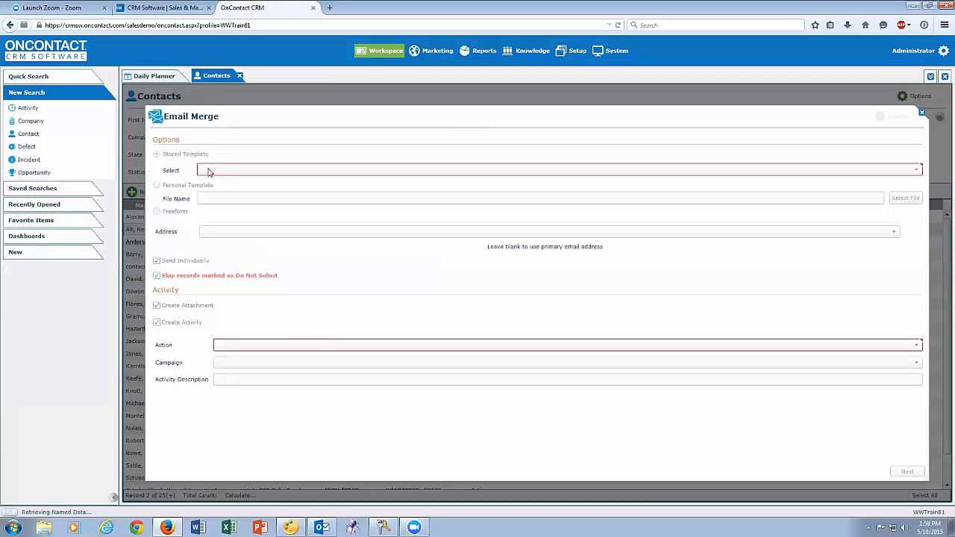
left_click(566, 173)
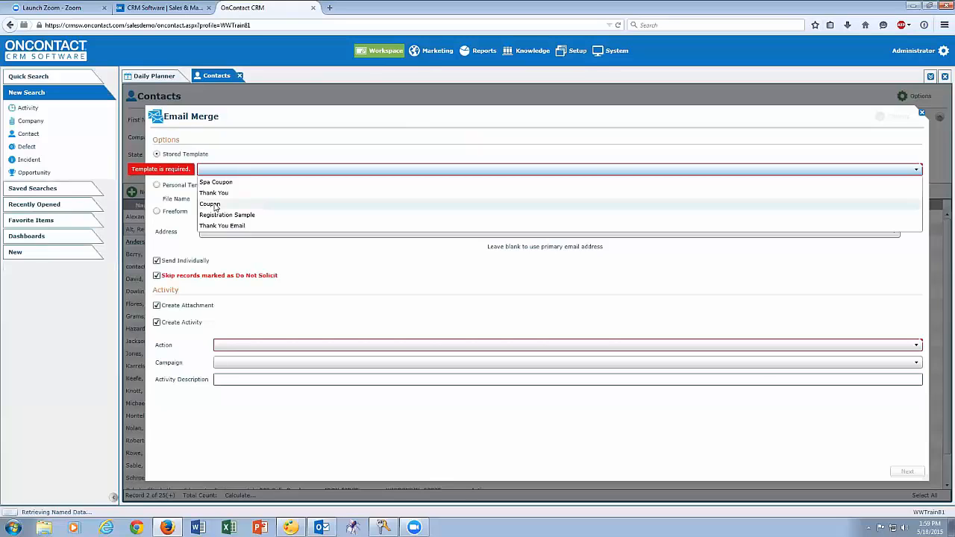
left_click(215, 204)
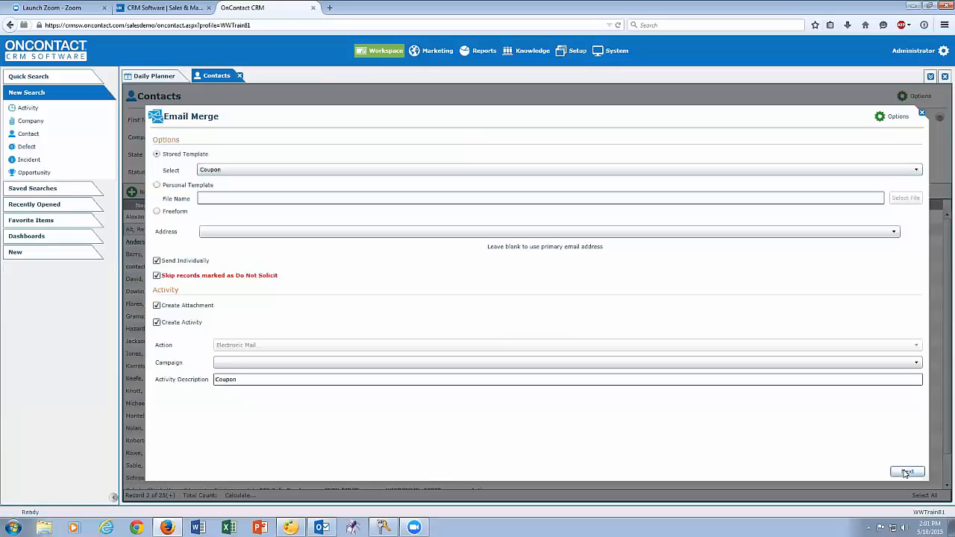
left_click(906, 472)
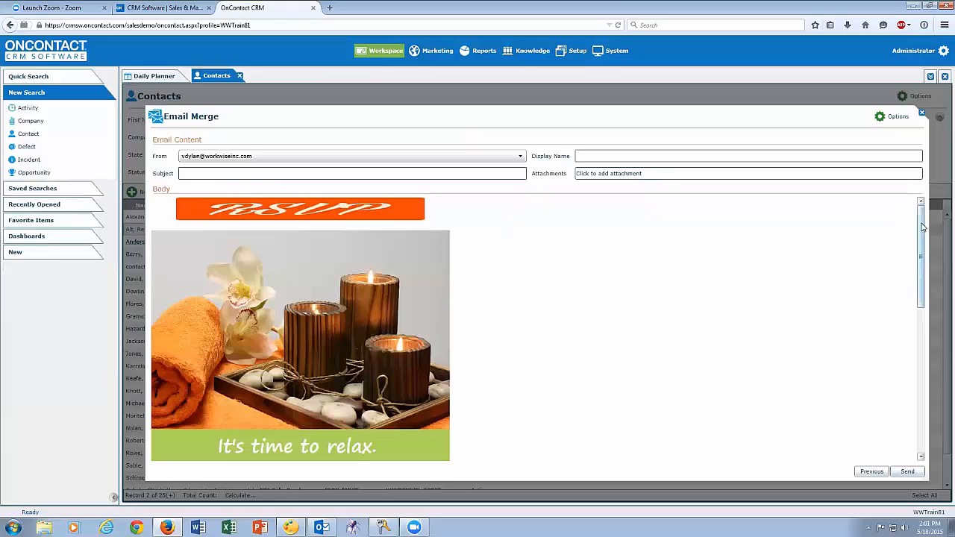
Set the merge email's subject to "Coupon for you" and its display name to "ACME Company"
mouse_move(922, 224)
left_mouse_down()
mouse_move(922, 317)
mouse_move(922, 220)
left_mouse_up()
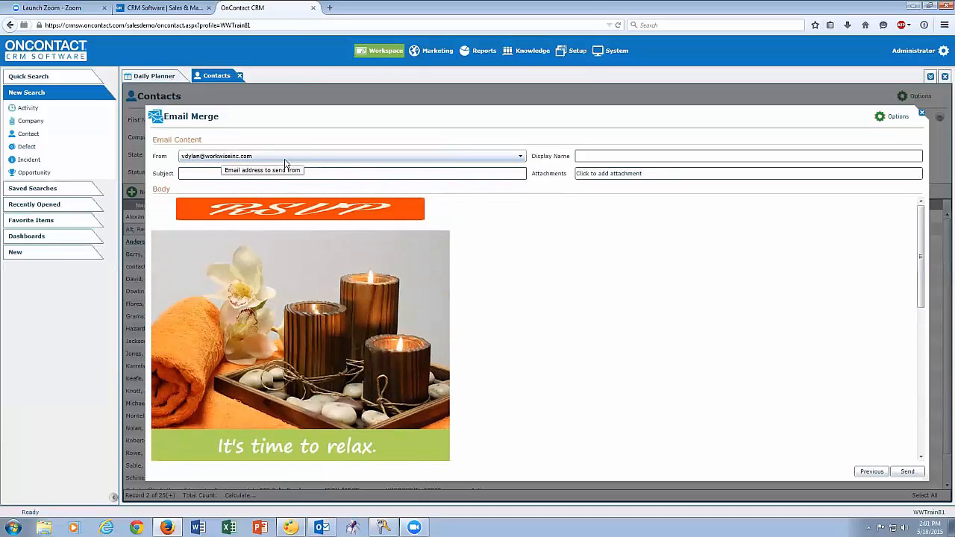
left_click(249, 173)
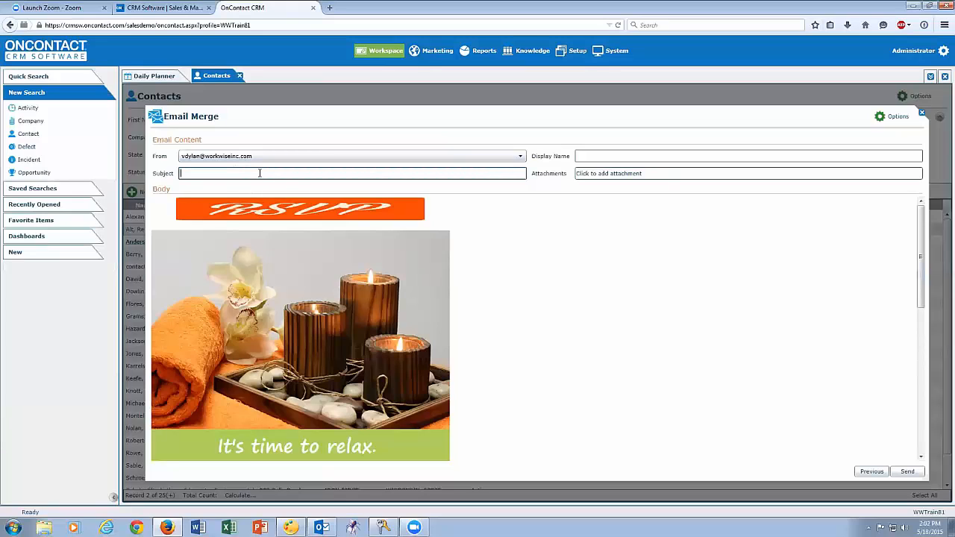
type("Coupon for you")
left_click(589, 156)
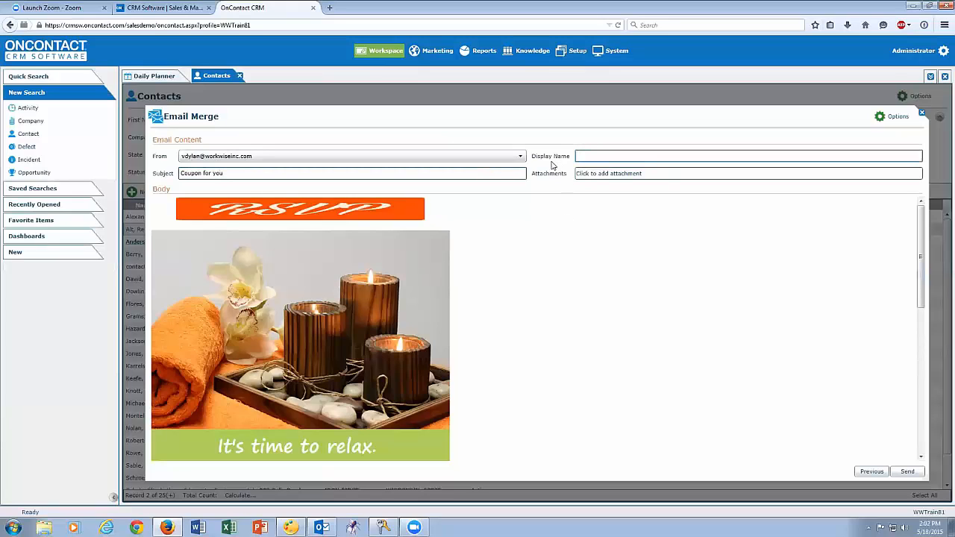
type("Ac")
type("CME Com")
type("pany")
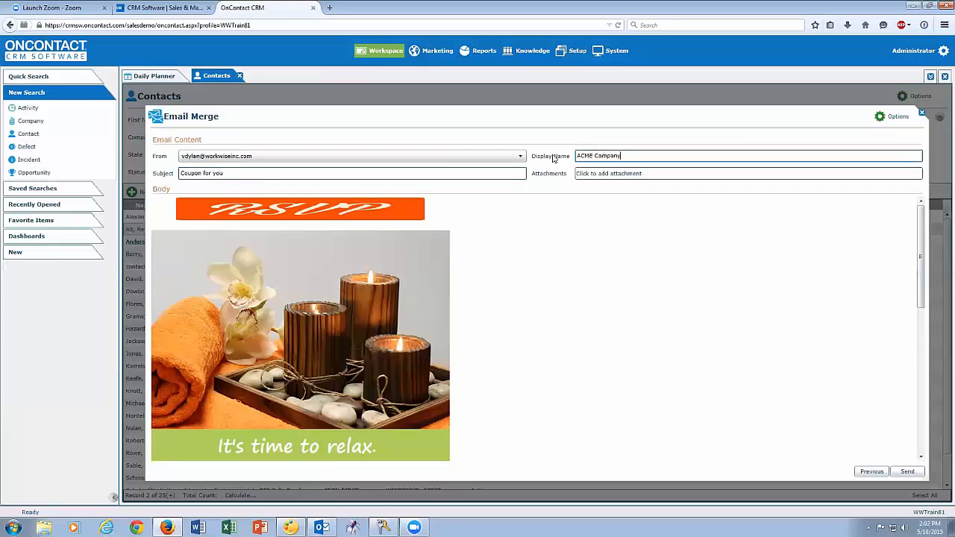